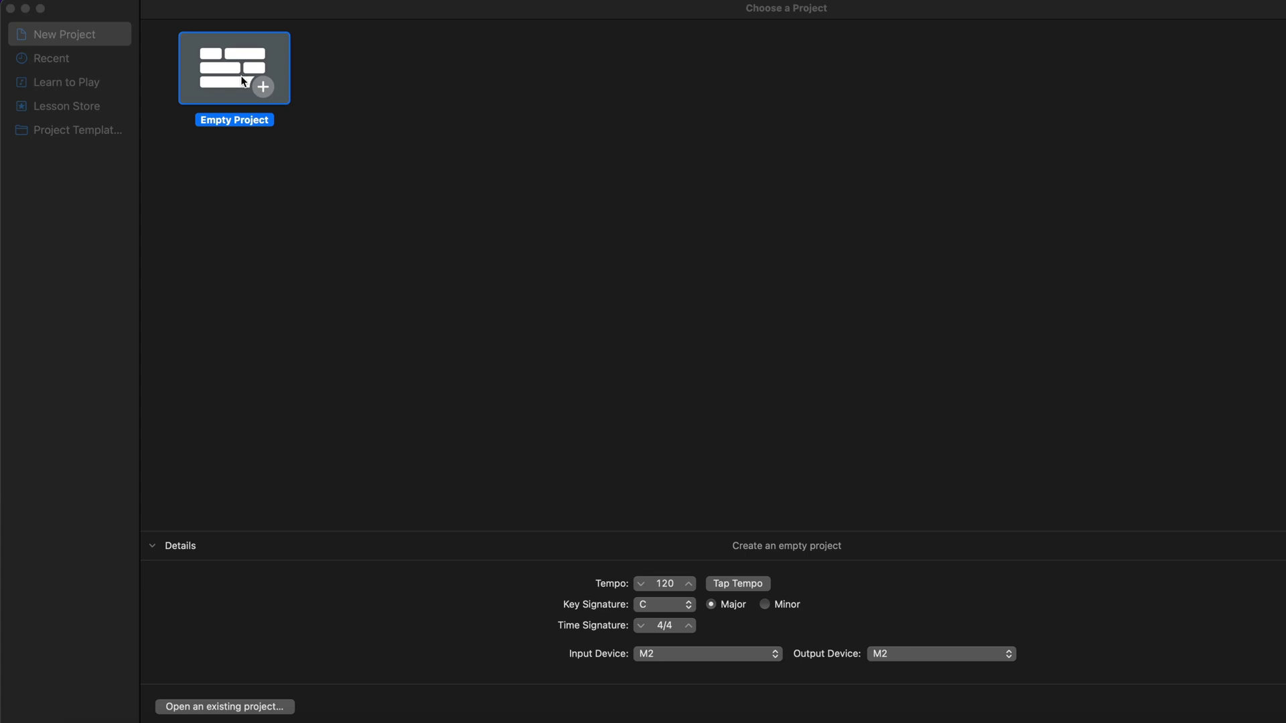
Step: Start an empty project with two Classic Electric Piano software instrument tracks
double_click(224, 66)
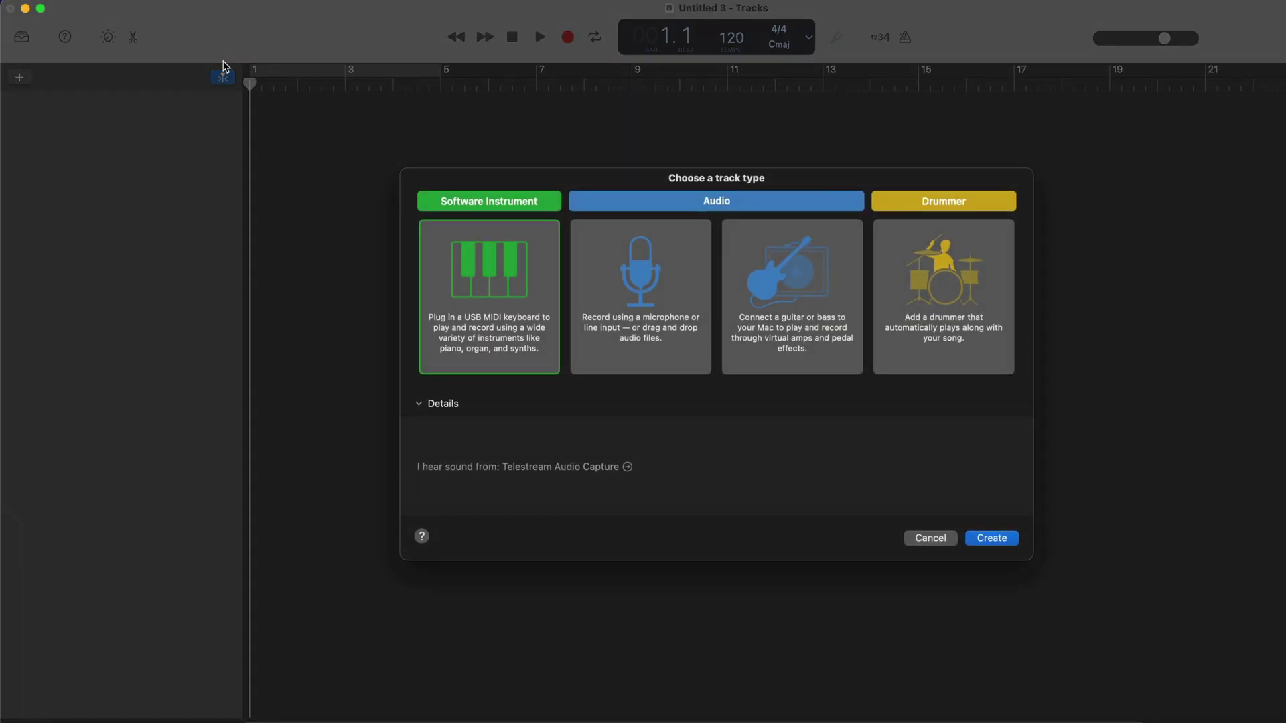
double_click(494, 297)
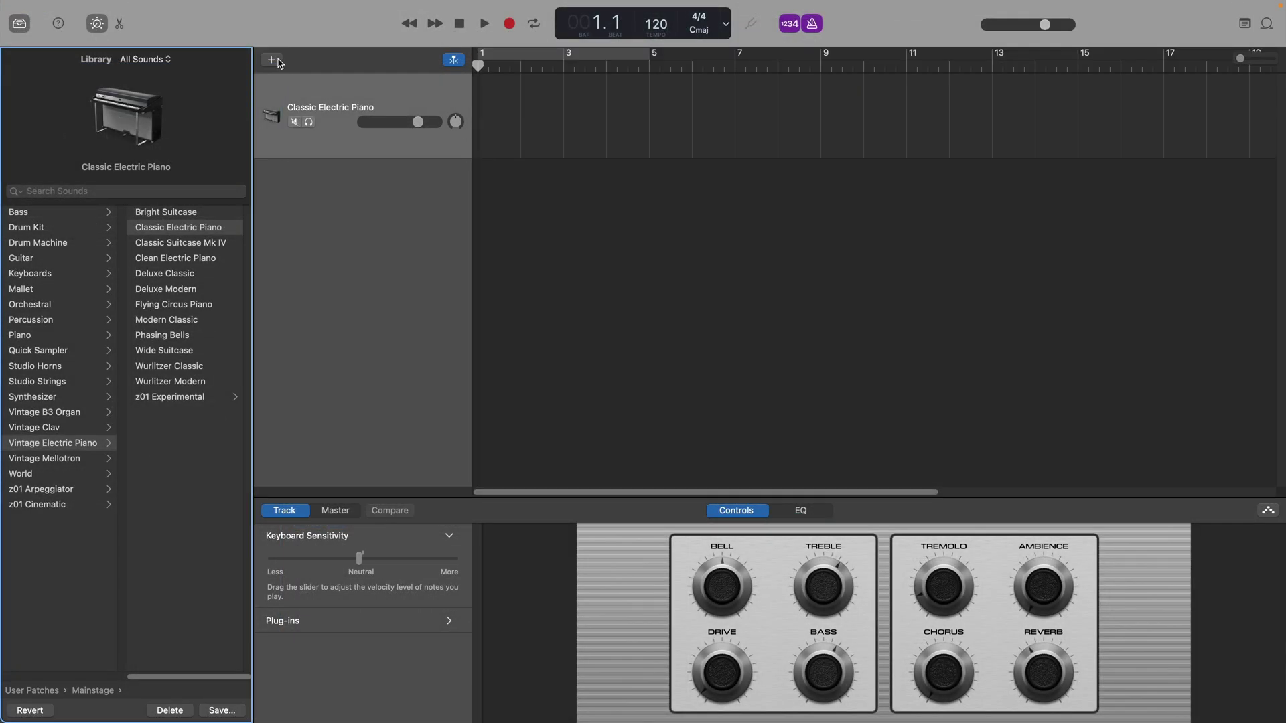
left_click(278, 63)
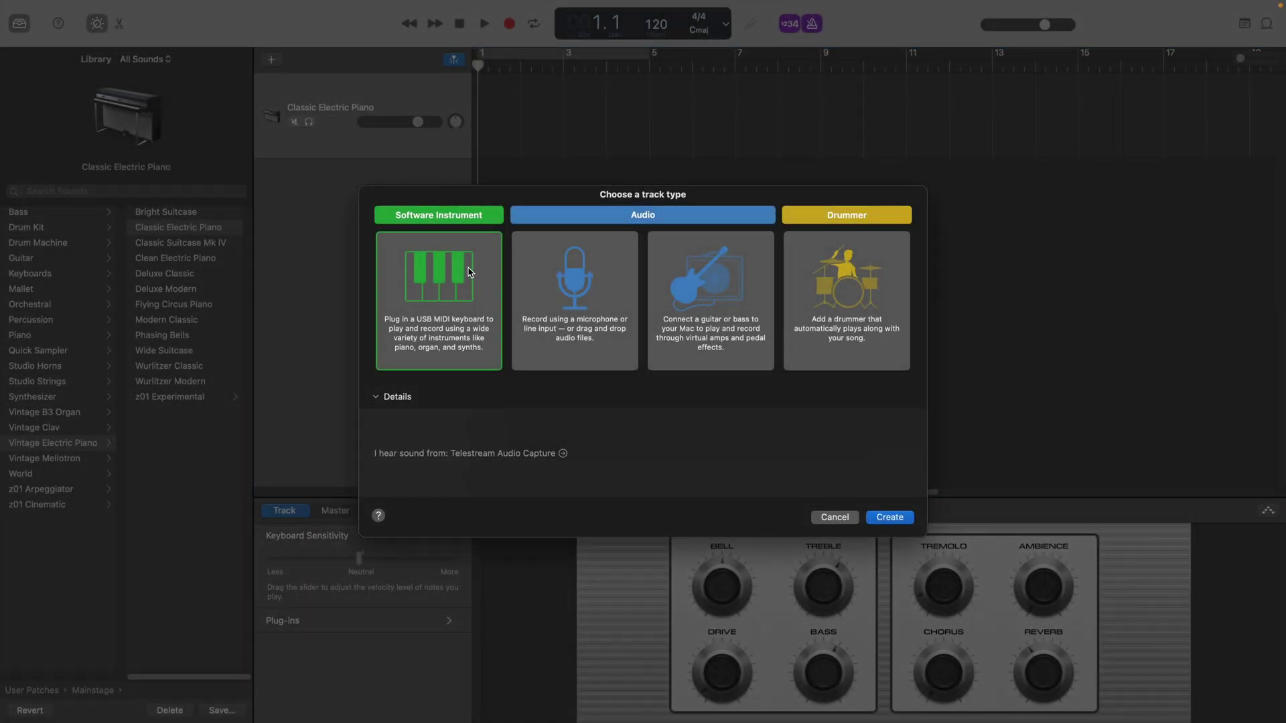
double_click(469, 271)
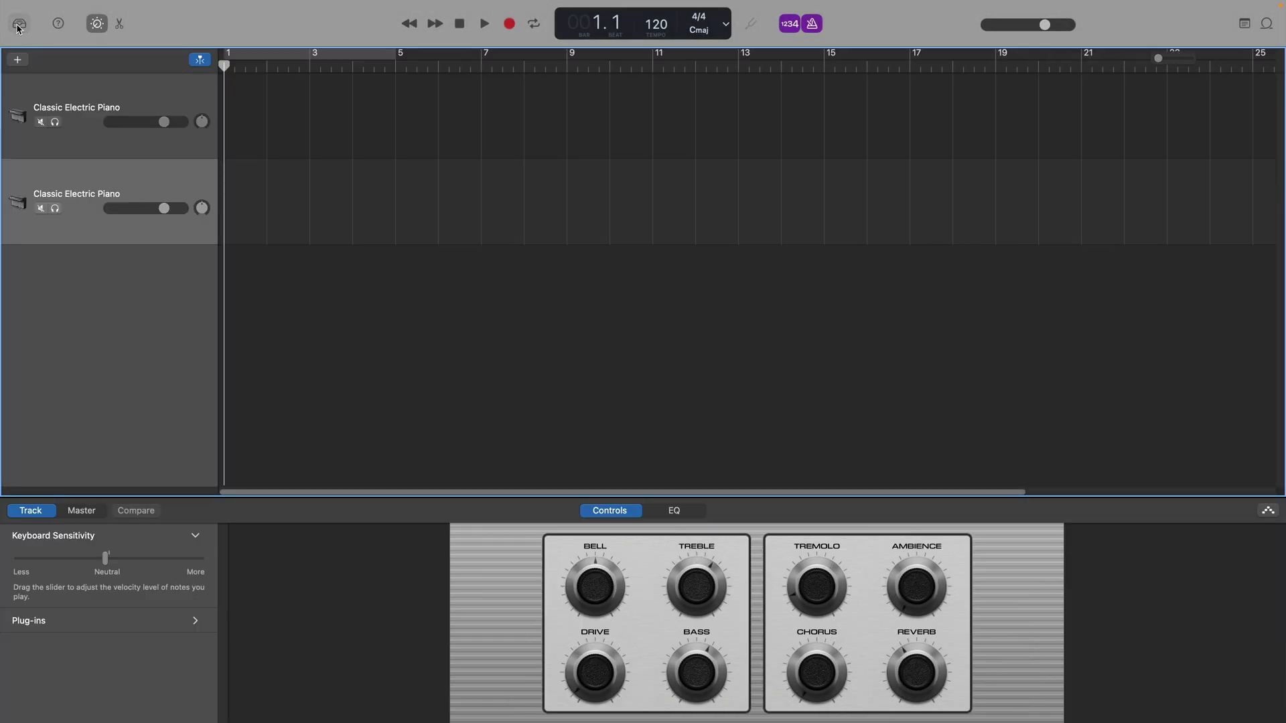
Step: Hide the sound library and load Apple's AUSampler (Stereo) as the second track's instrument
left_click(19, 25)
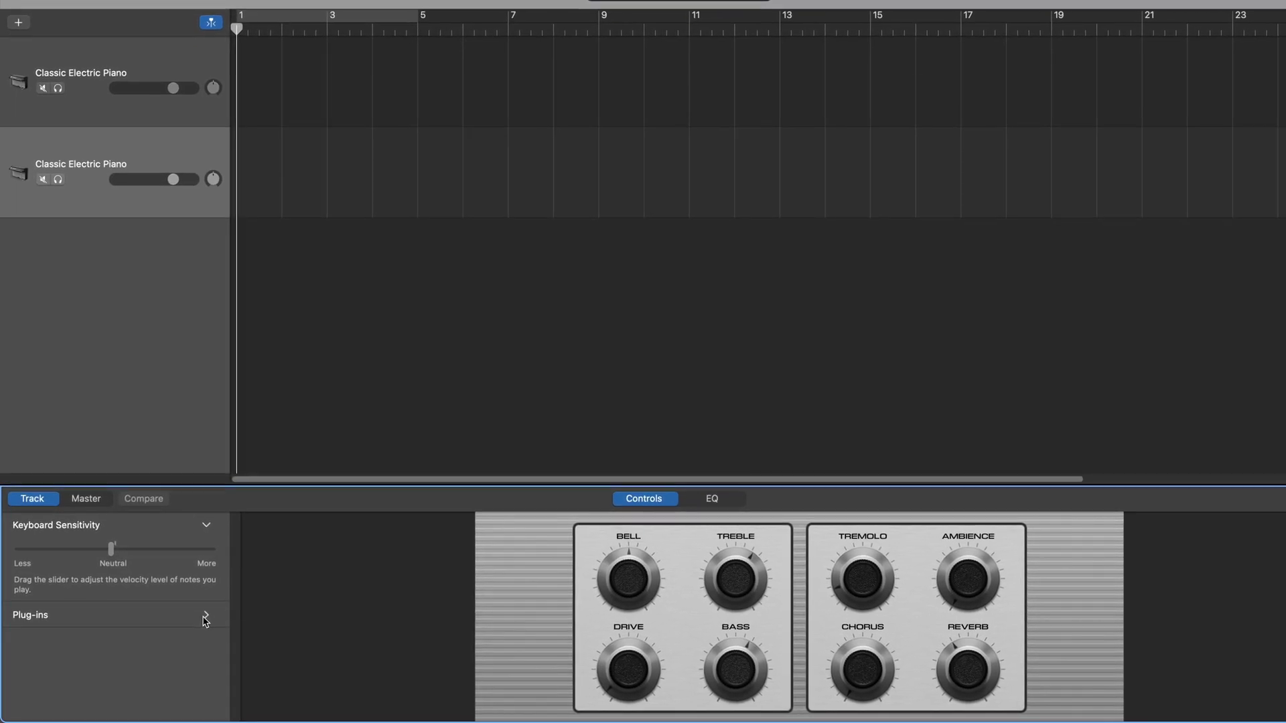
left_click(207, 616)
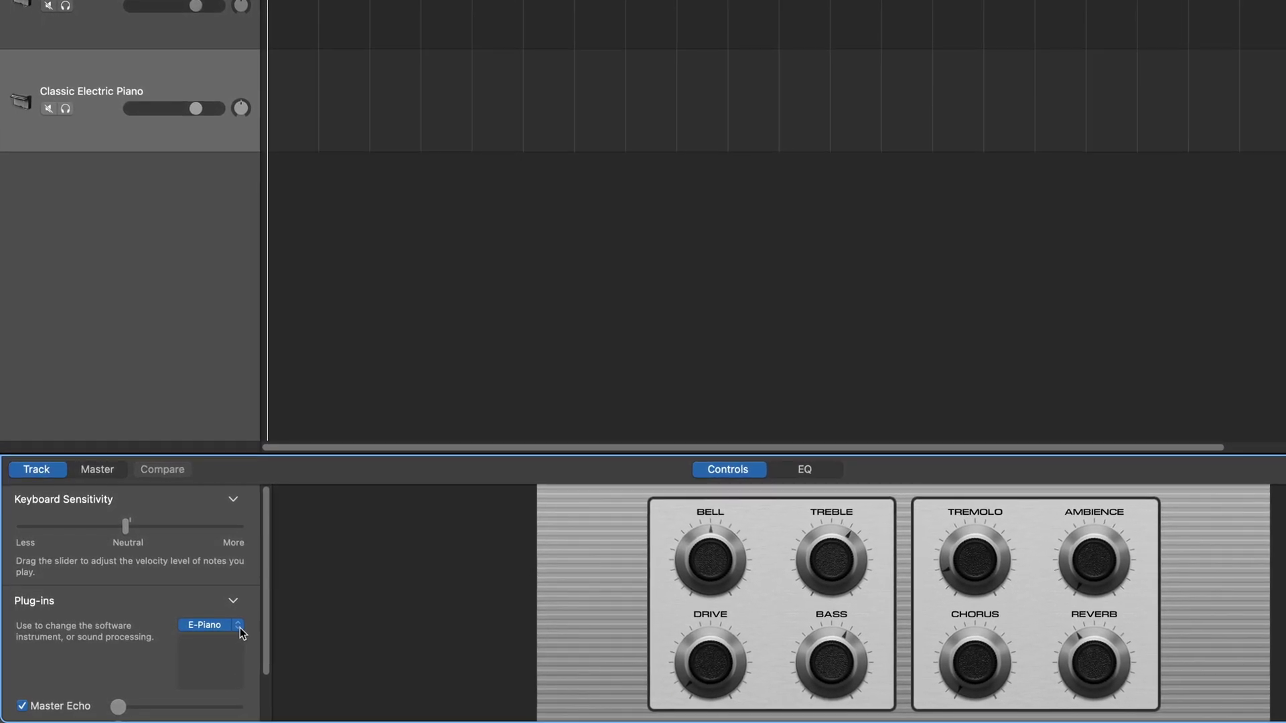
left_click(238, 628)
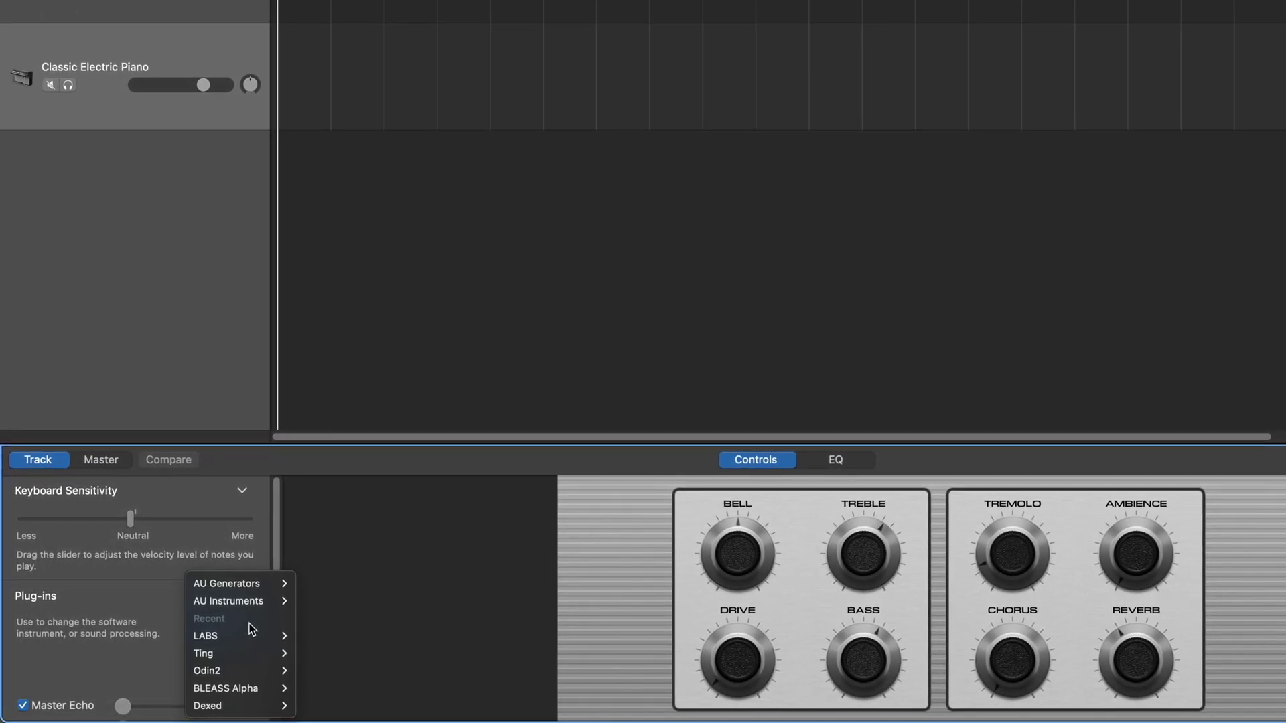
mouse_move(249, 605)
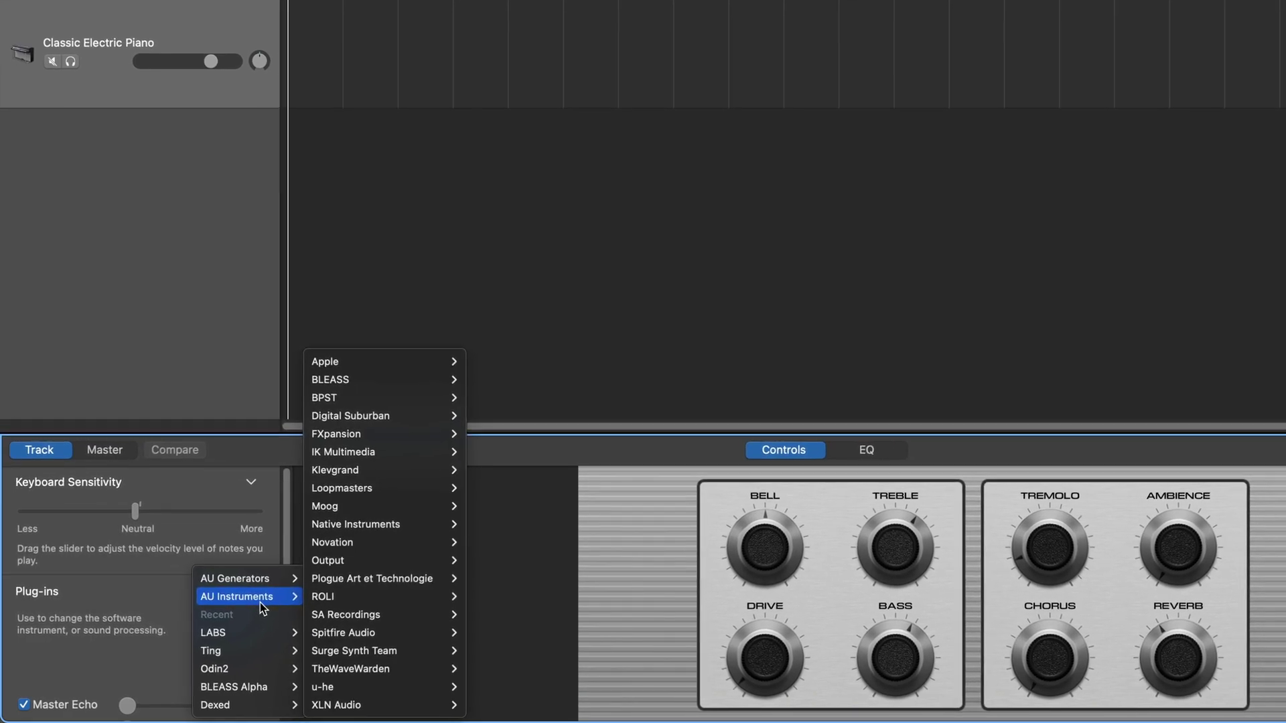
mouse_move(370, 368)
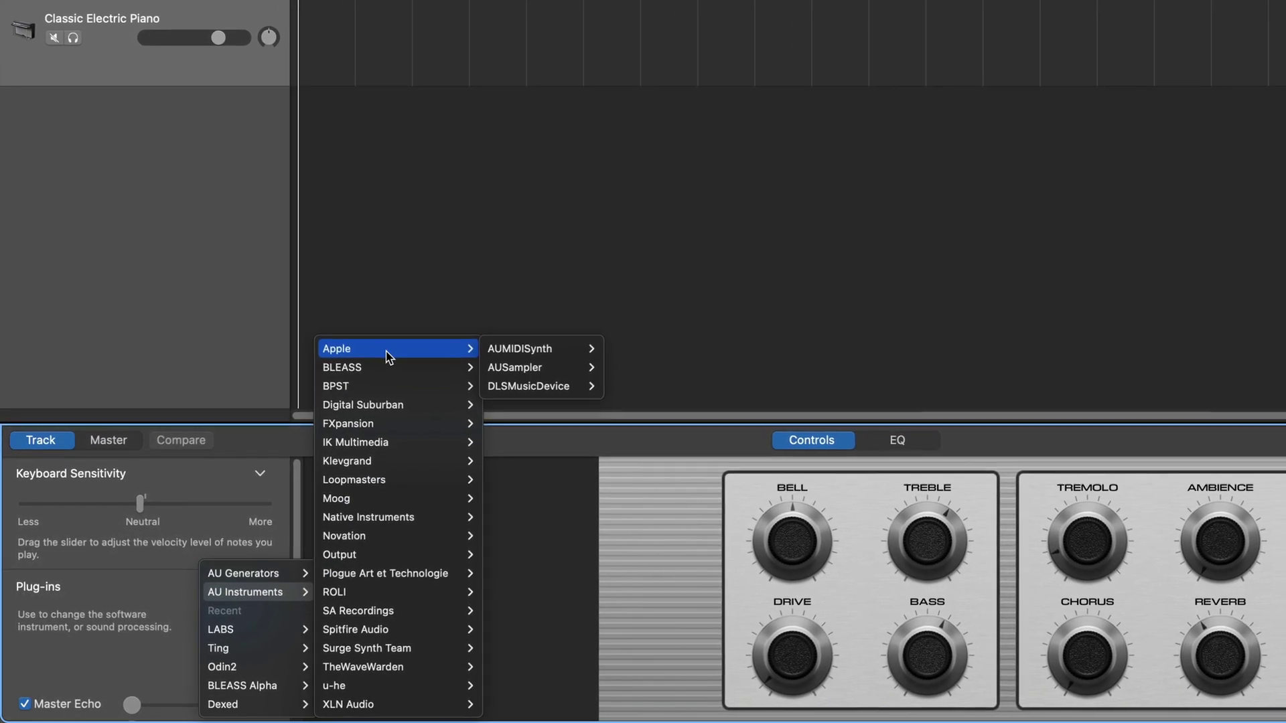
mouse_move(568, 373)
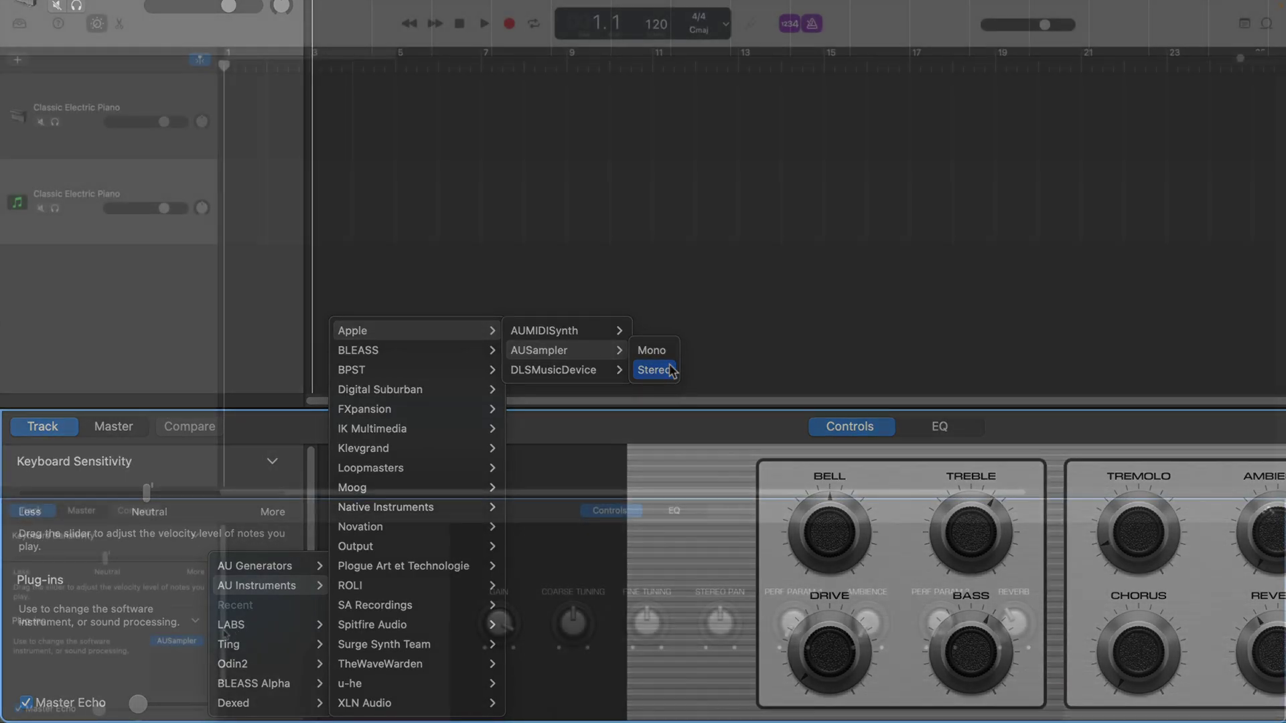
left_click(653, 370)
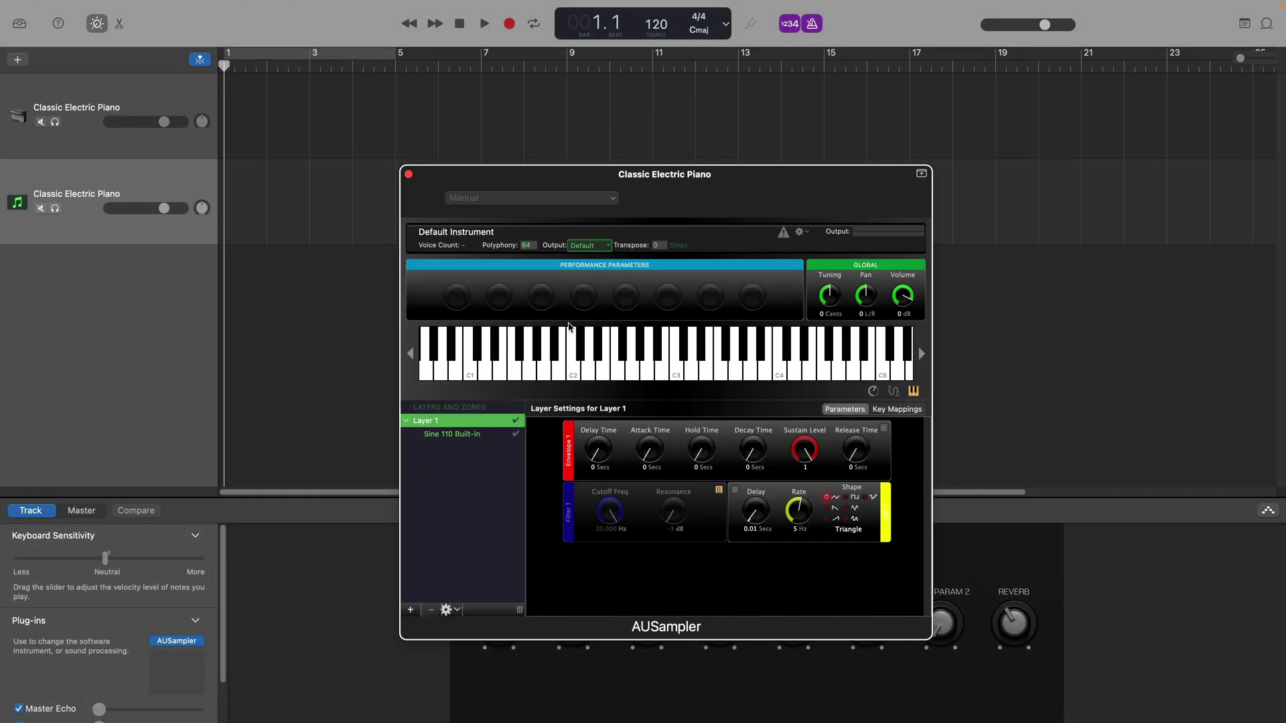
Step: Move the AUSampler window up and right, then play C2, B3, E4, D4 and C4 on its keyboard
left_click_drag(695, 214, 751, 105)
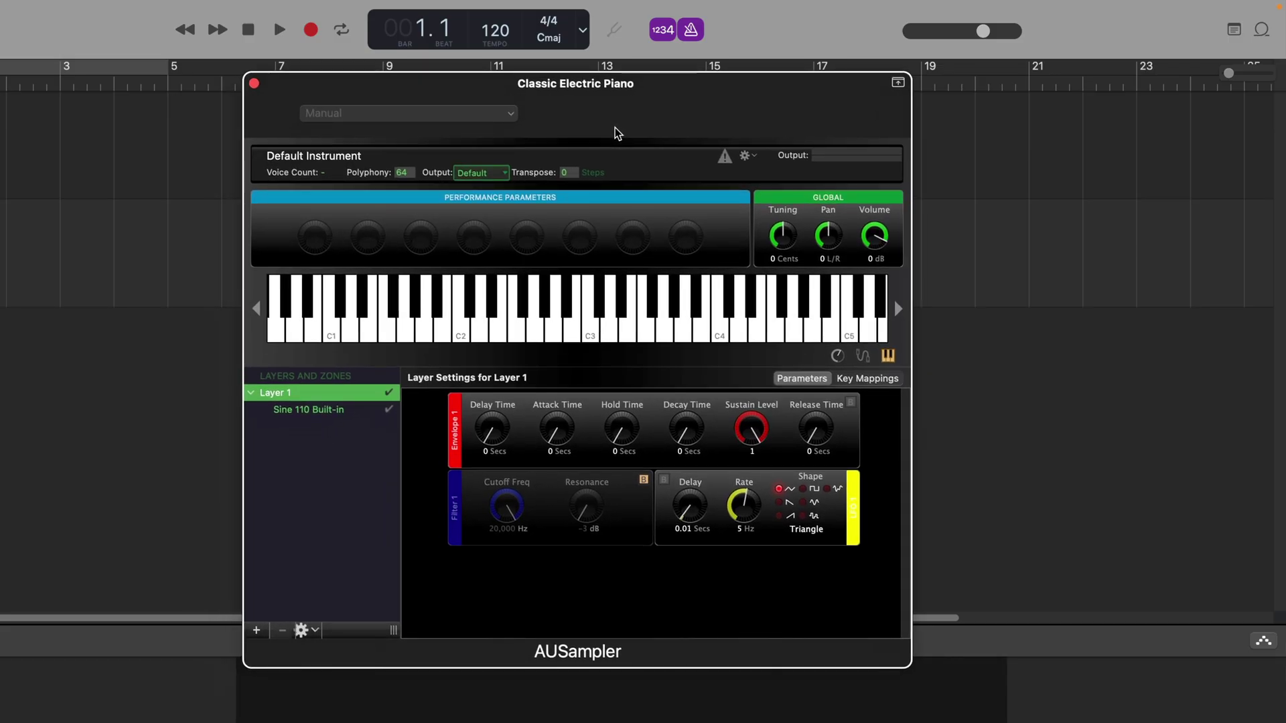
left_click(465, 345)
left_click(610, 331)
left_click(716, 332)
left_click(704, 335)
left_click(756, 333)
left_click(738, 333)
left_click(729, 335)
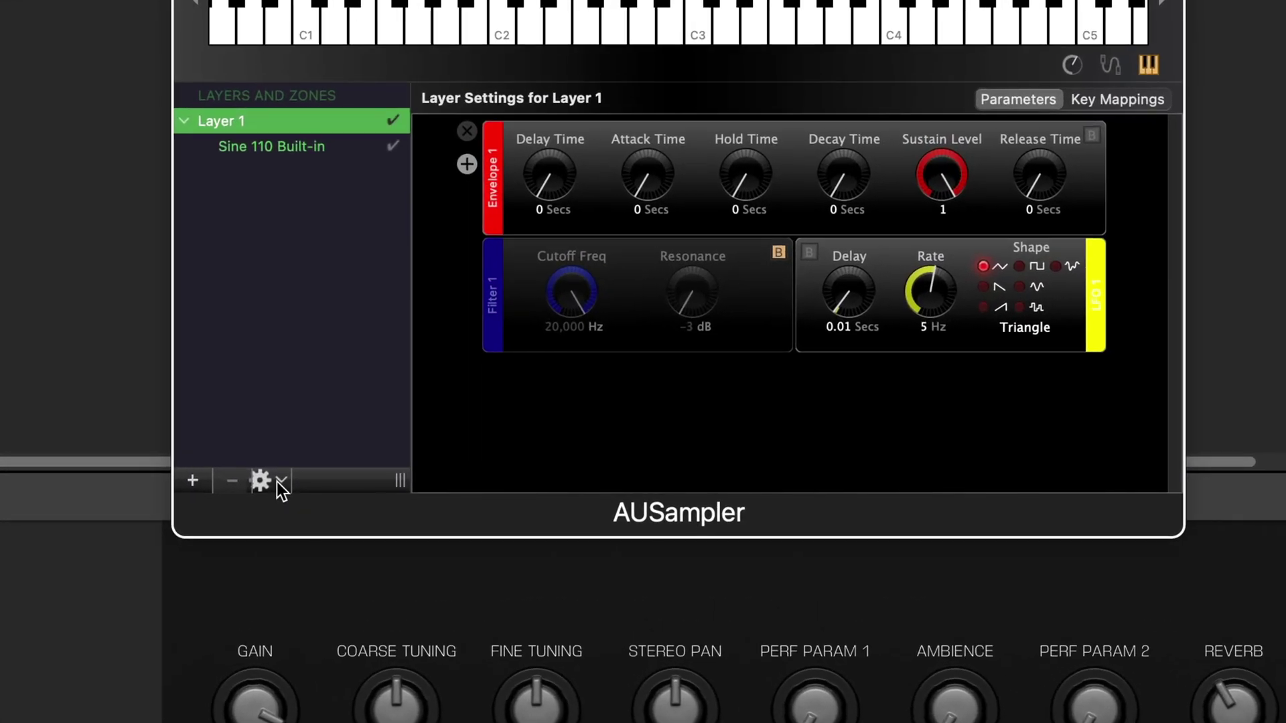
Step: Choose Add Samples for Layer 1 and browse to the Desktop's Bass Loops WAV folder
left_click(312, 485)
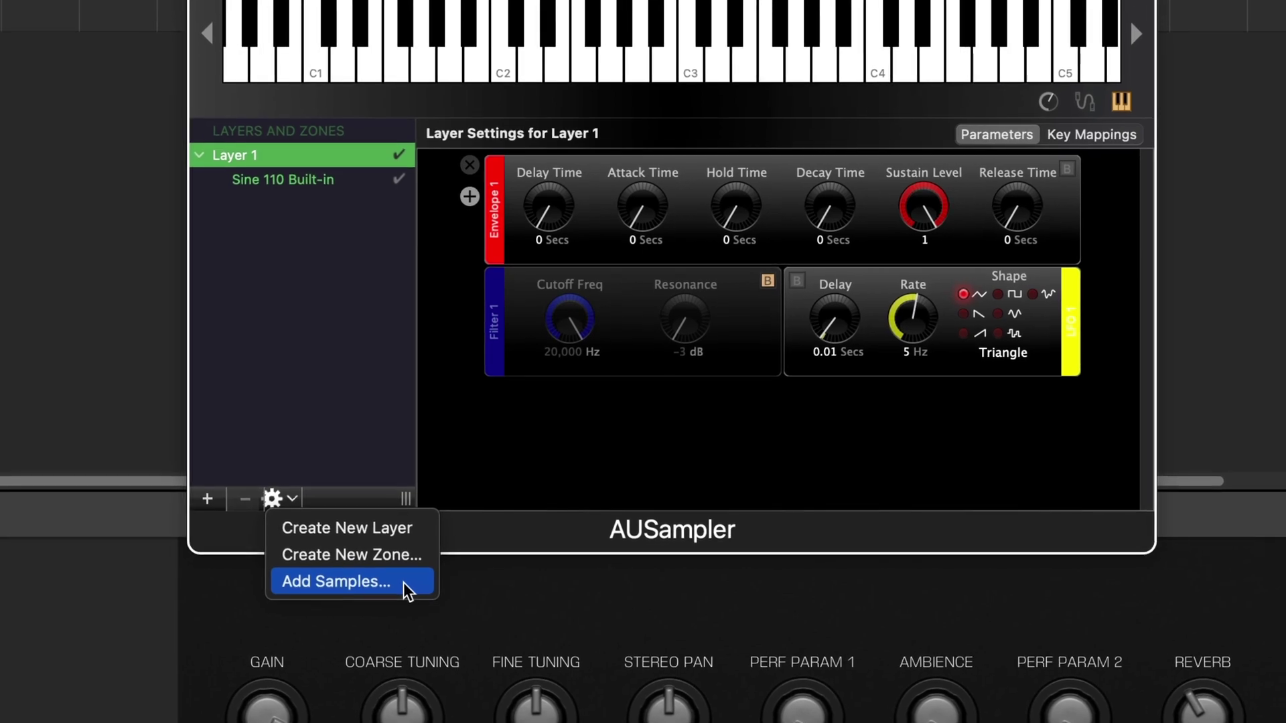
left_click(405, 586)
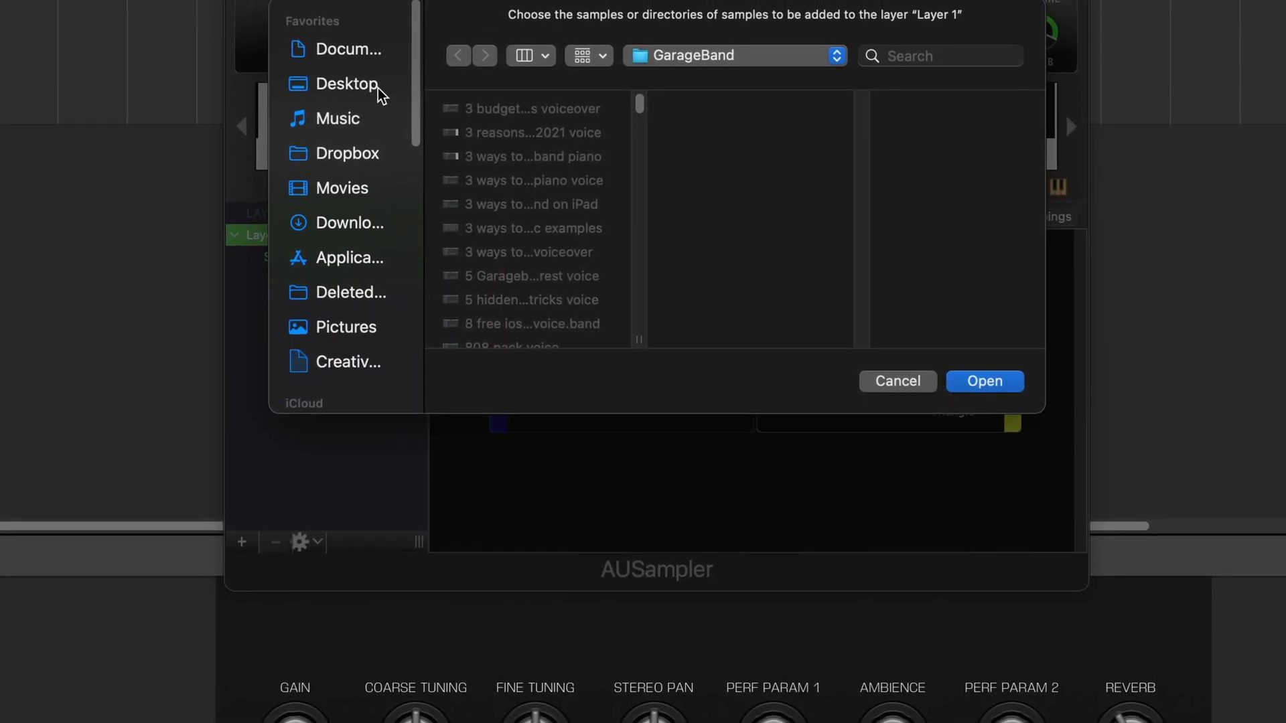
left_click(378, 88)
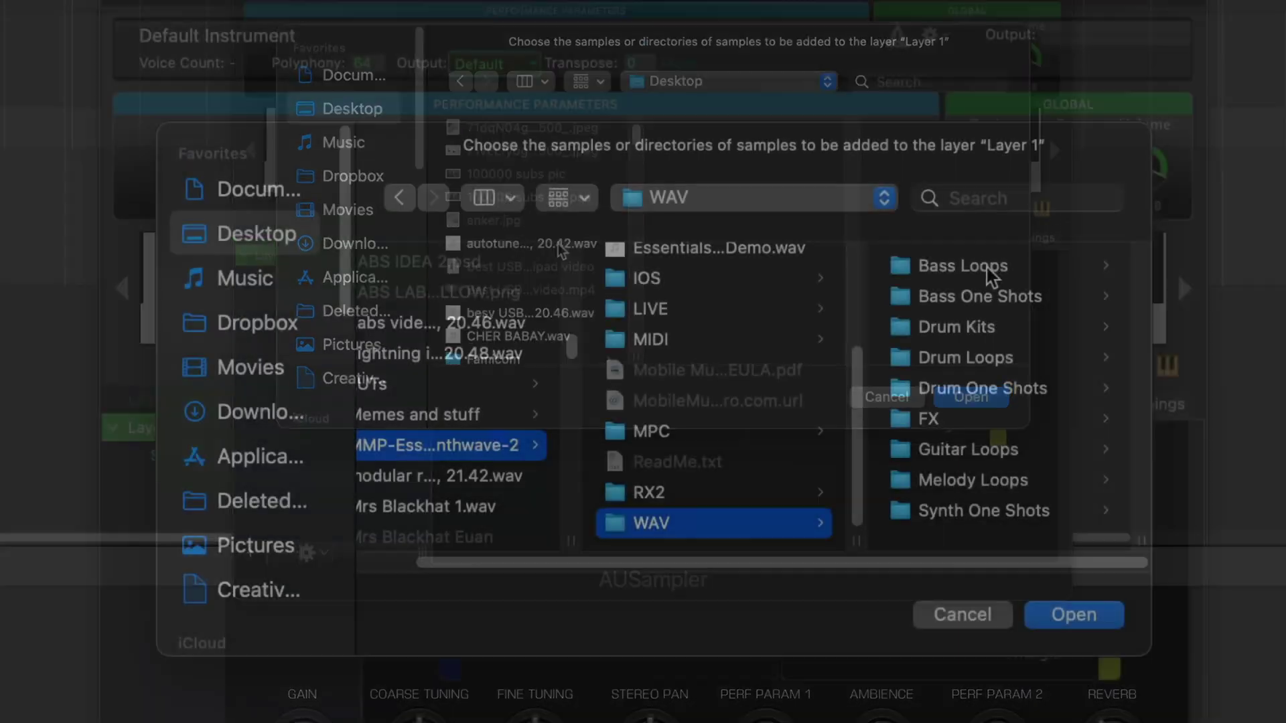
left_click(917, 269)
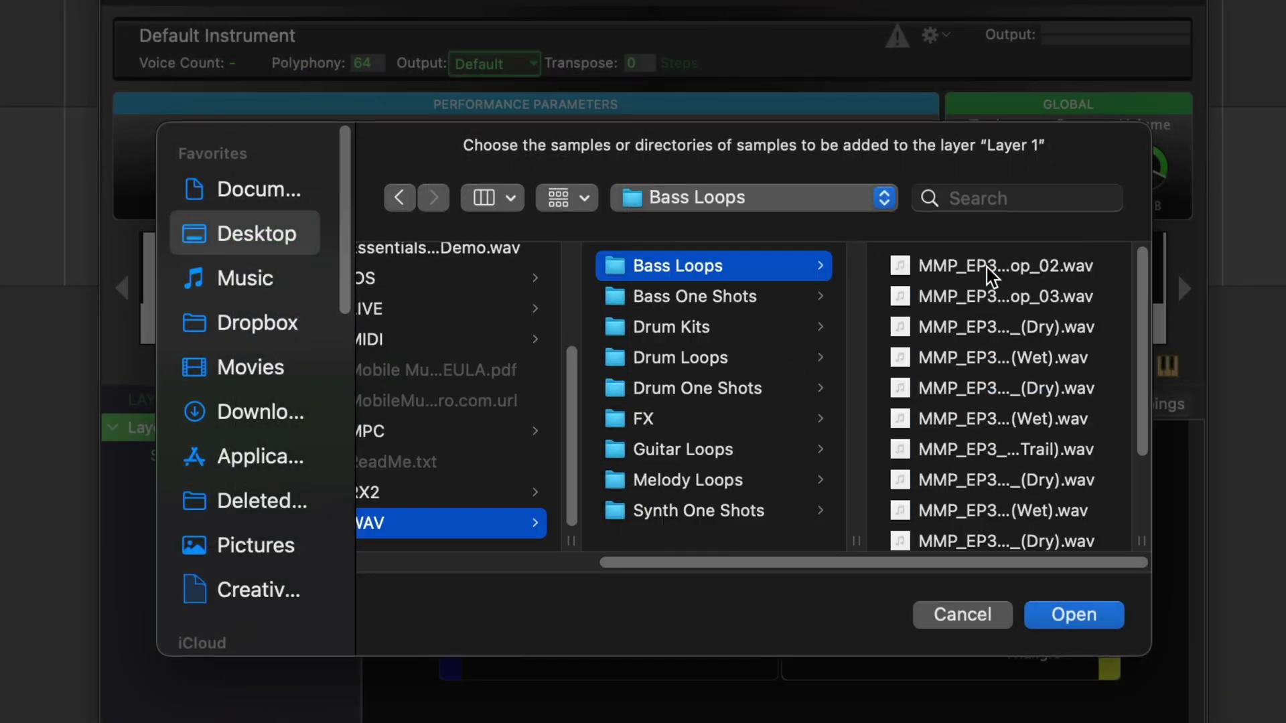
Step: Preview the first and second bass loops, leaving the second (op_03) selected
left_click(999, 268)
left_click(978, 387)
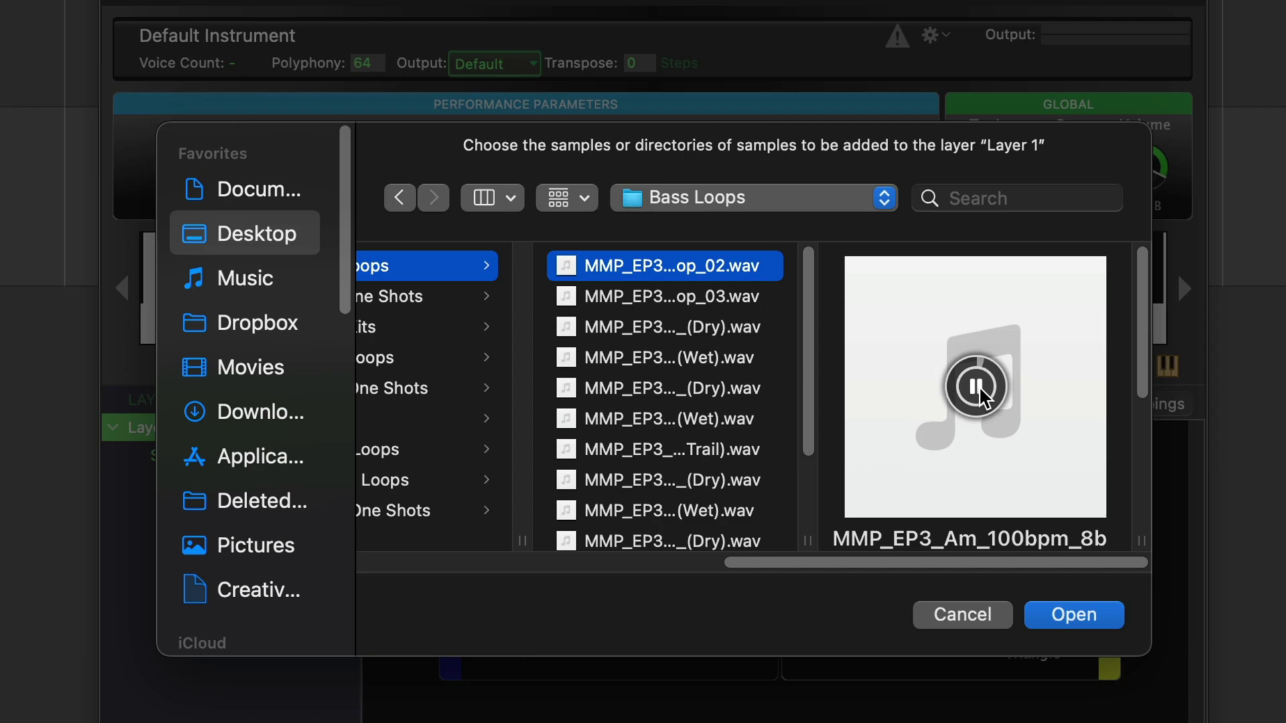
left_click(976, 387)
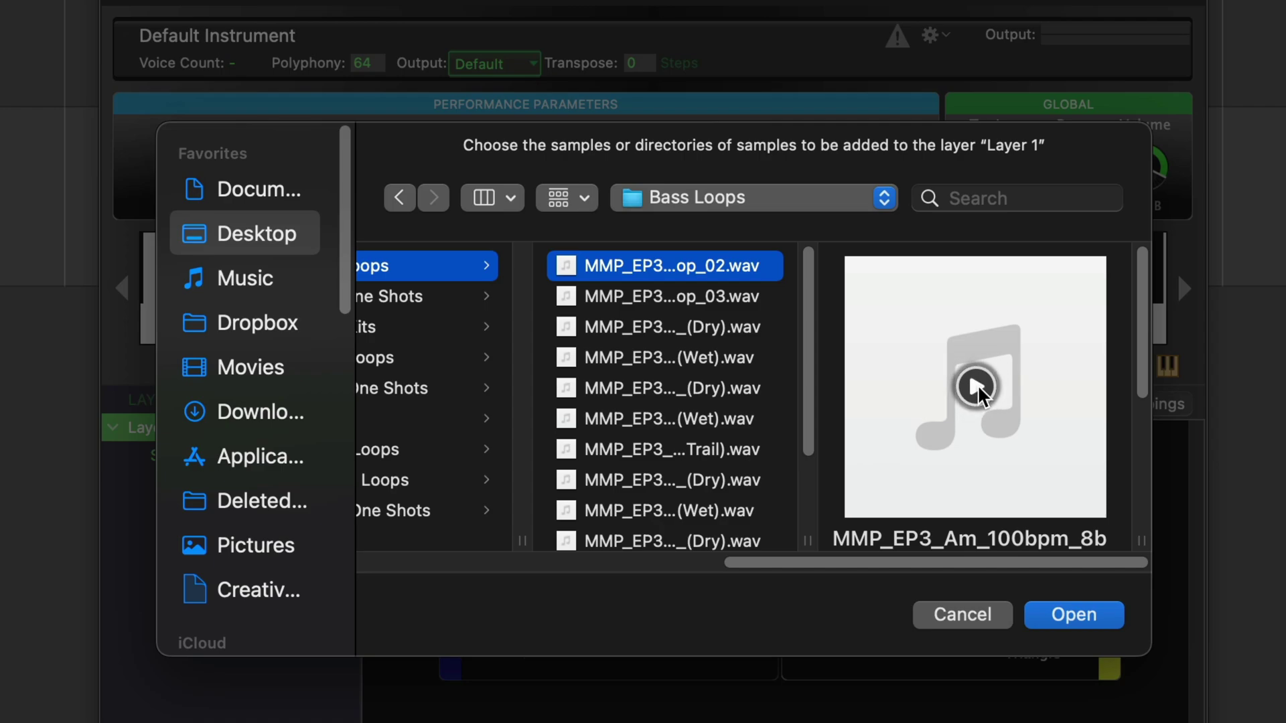
left_click(737, 296)
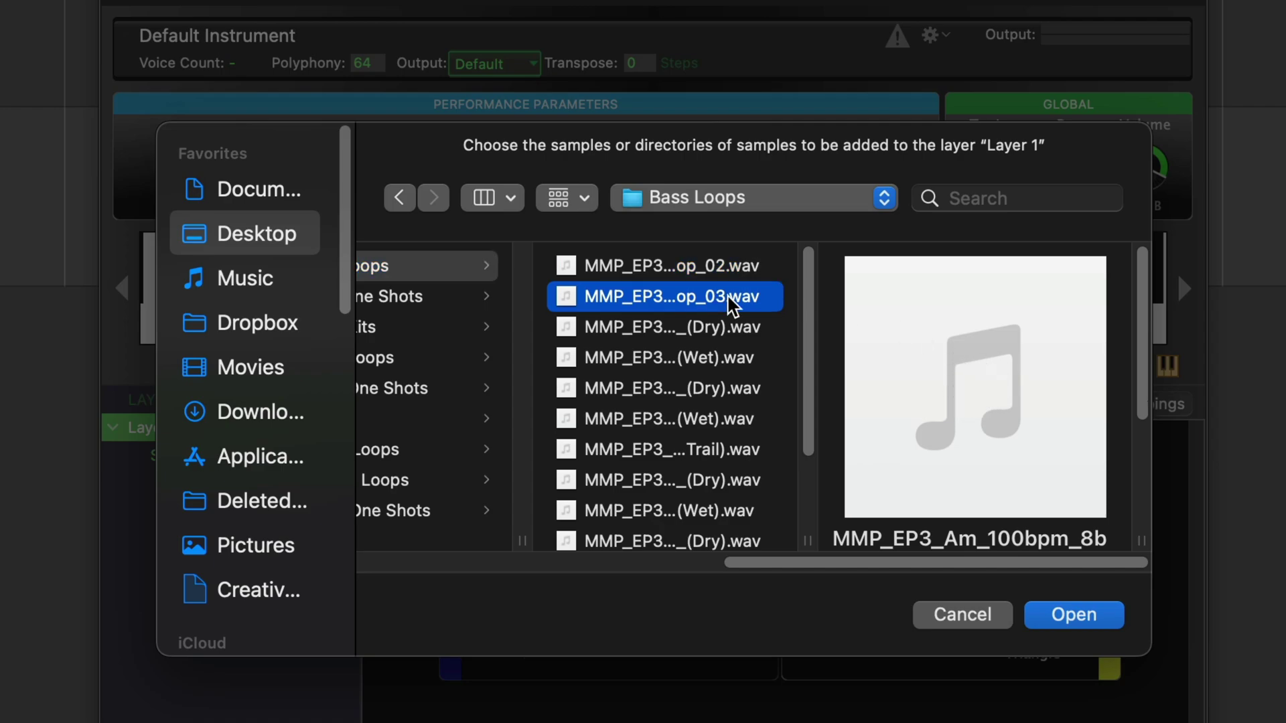
left_click(975, 386)
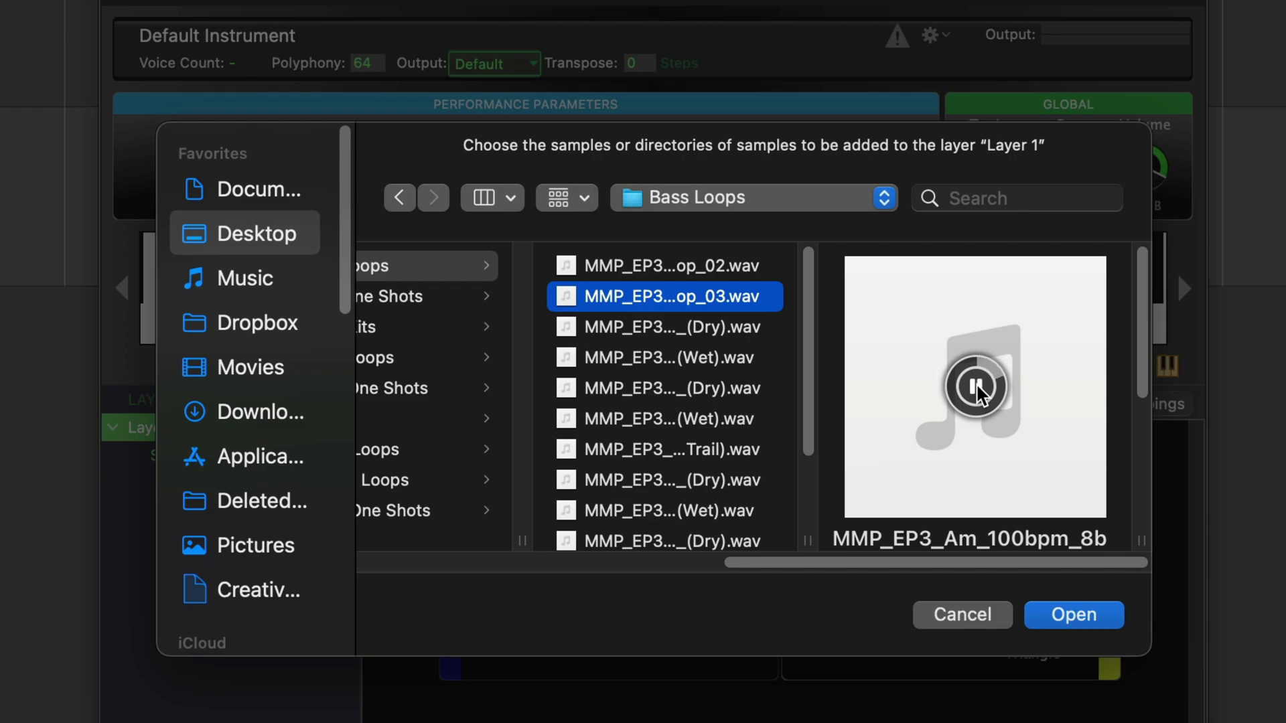
left_click(977, 387)
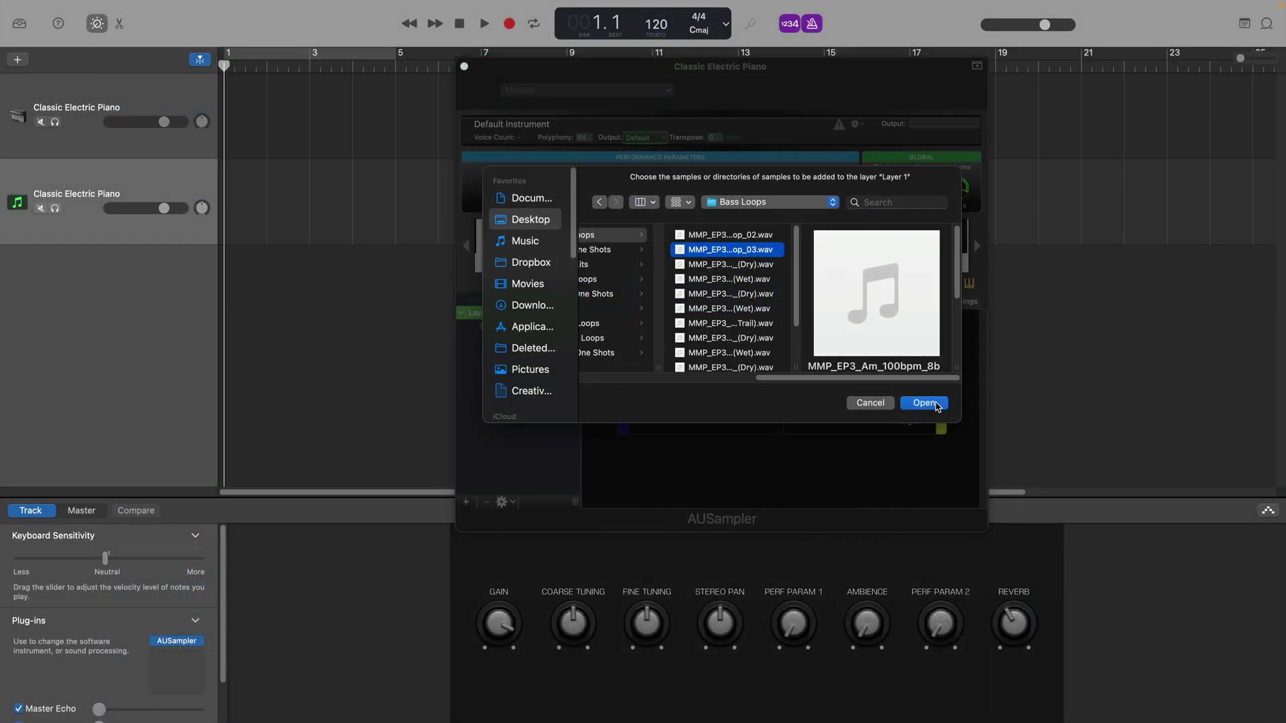
Step: Add the MMP_EP3_Am_100bpm bass loop to Layer 1 and audition it on C3 and C4
left_click(924, 402)
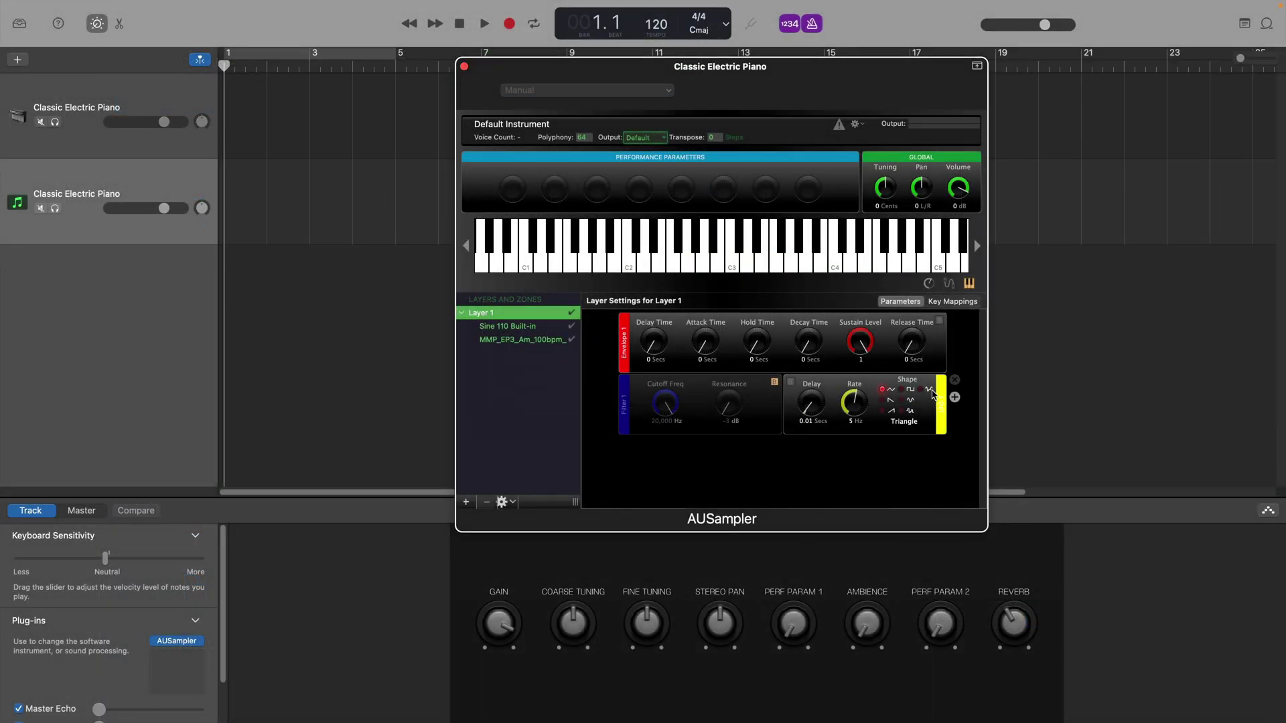
left_click(735, 270)
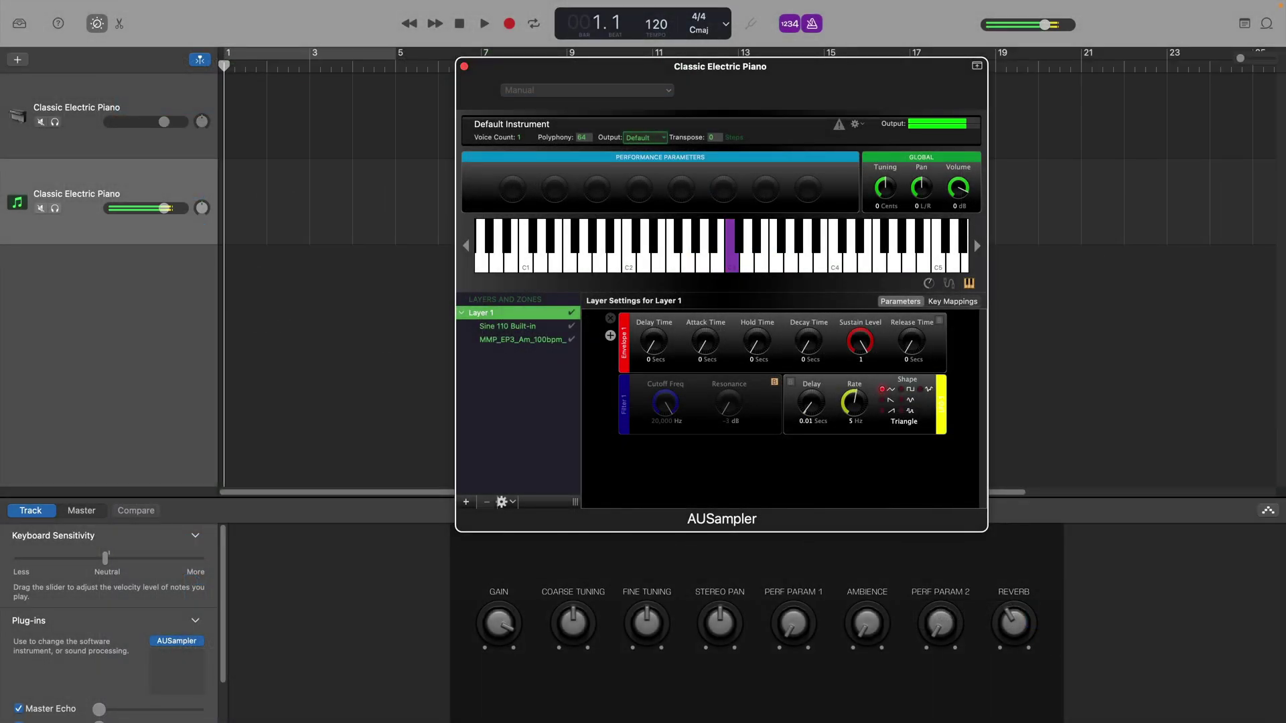
left_click(840, 268)
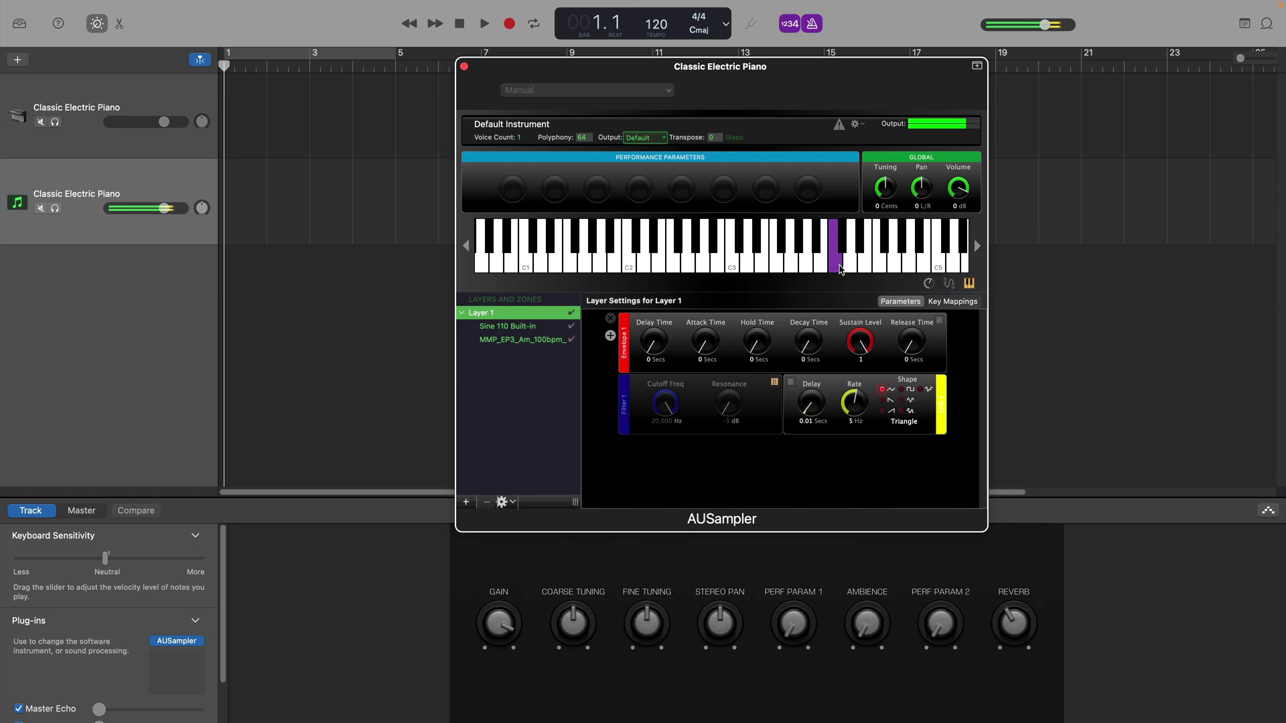
left_click(840, 269)
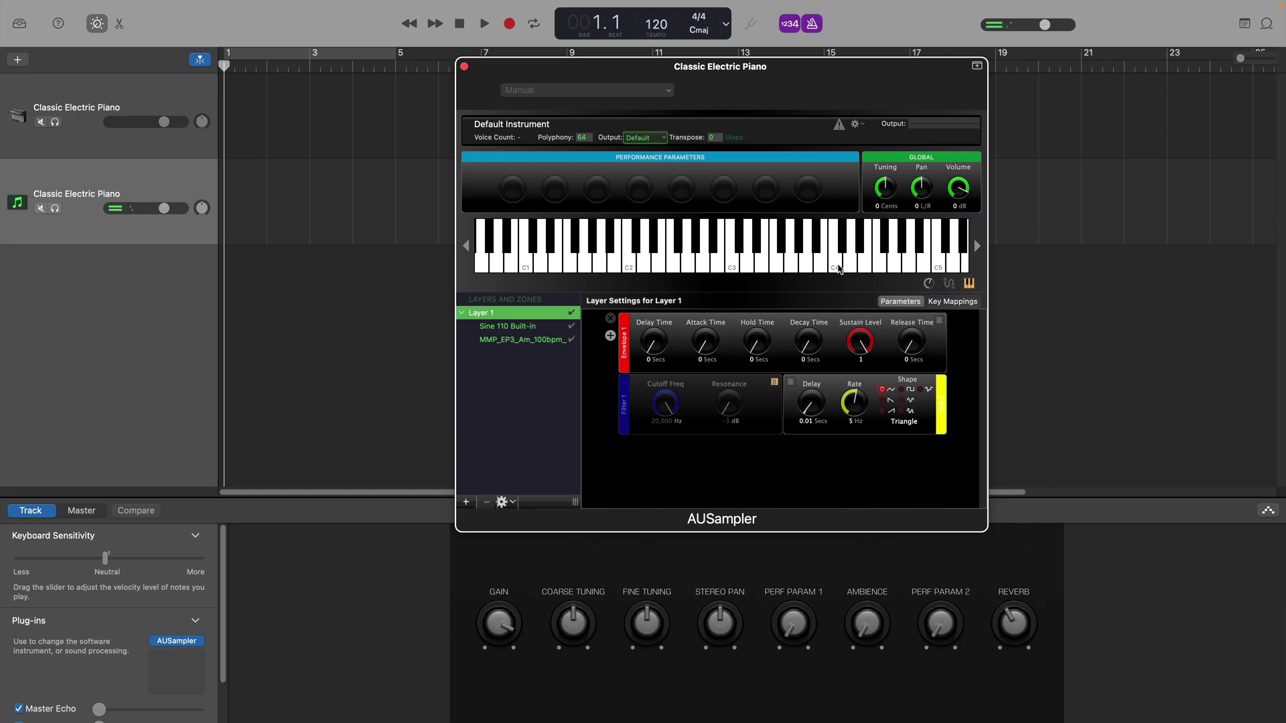
Step: Delete the Sine 110 Built-in zone from Layer 1 and play a key to hear the bass loop
left_click(529, 326)
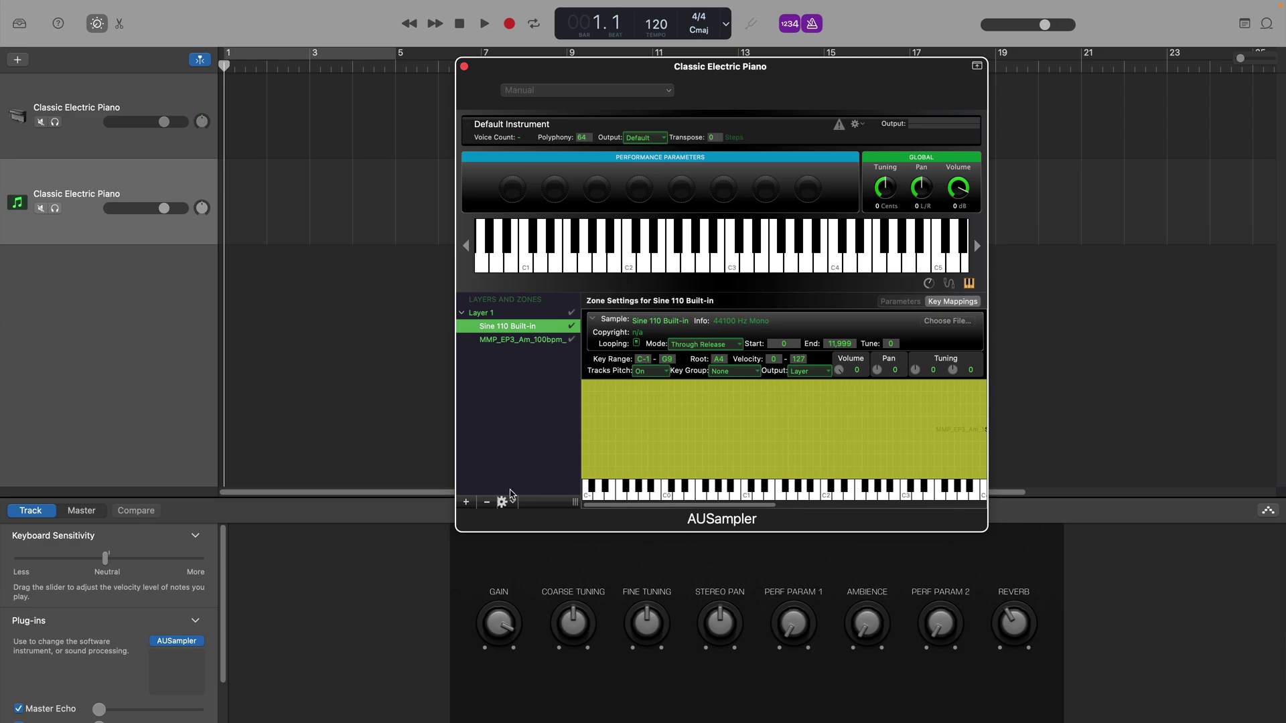
left_click(488, 503)
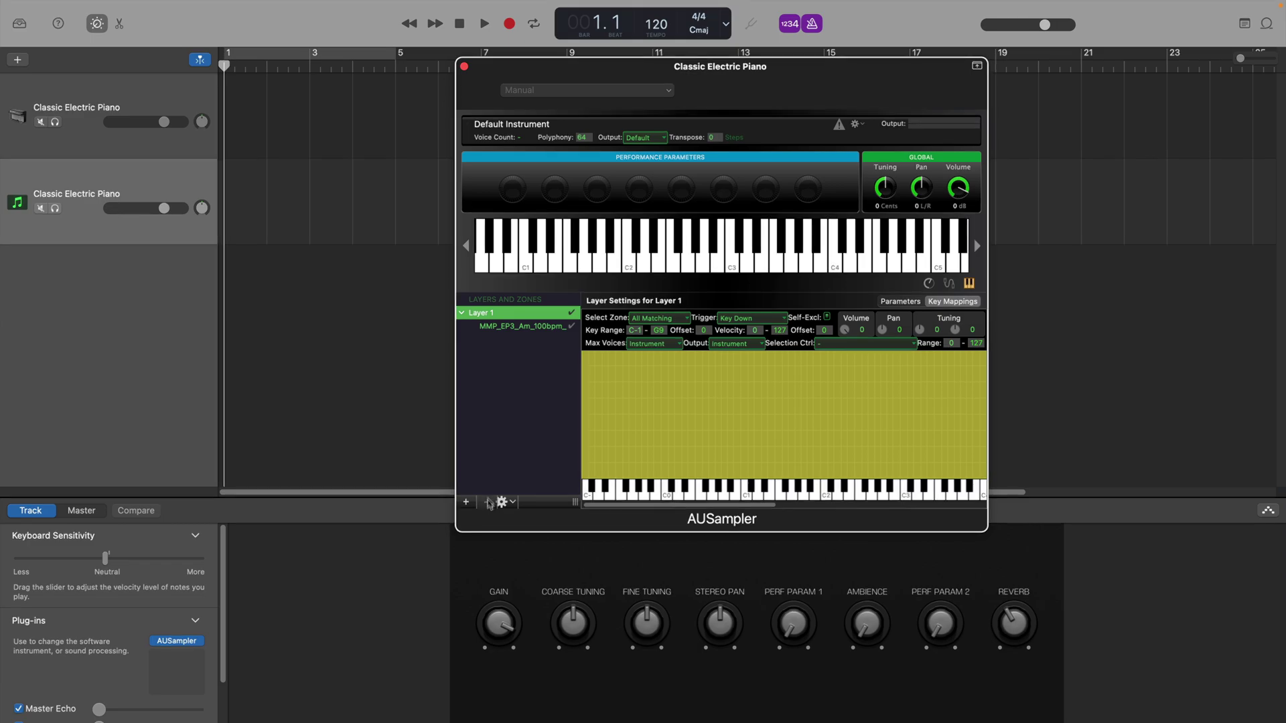
left_click(834, 267)
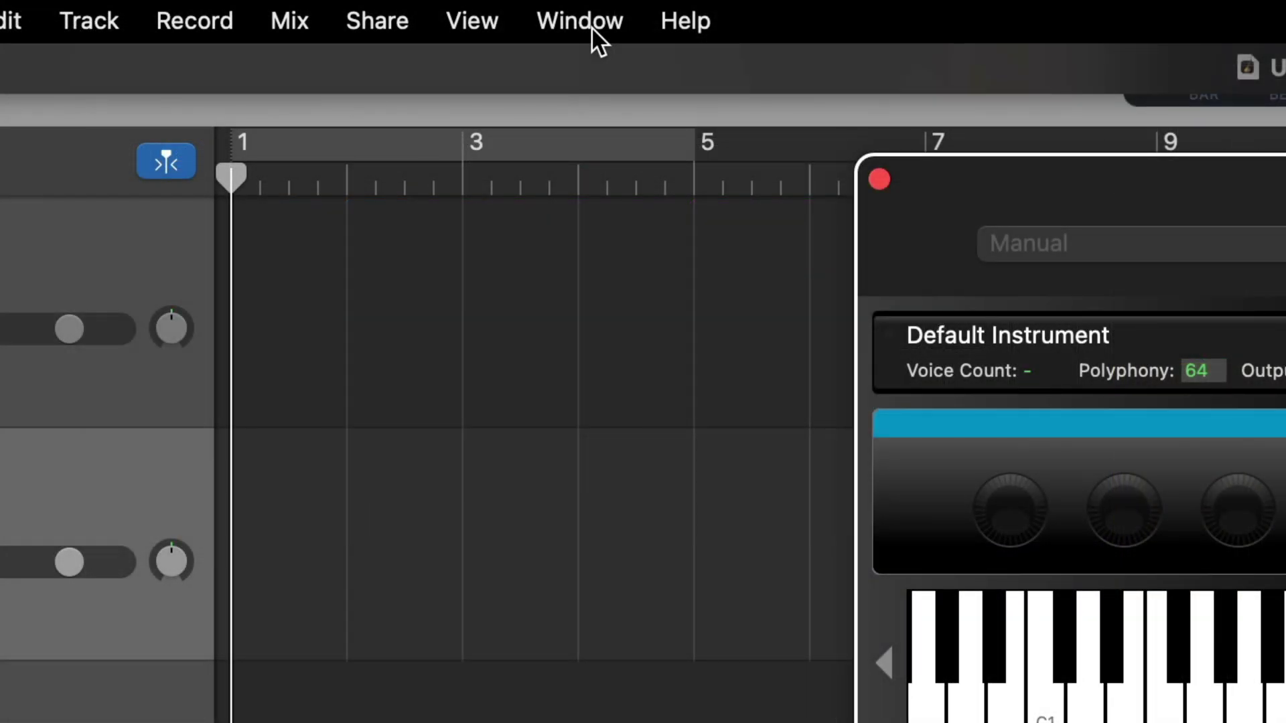
Step: Show Musical Typing, play notes with the H and K keys, then press R to record
left_click(591, 27)
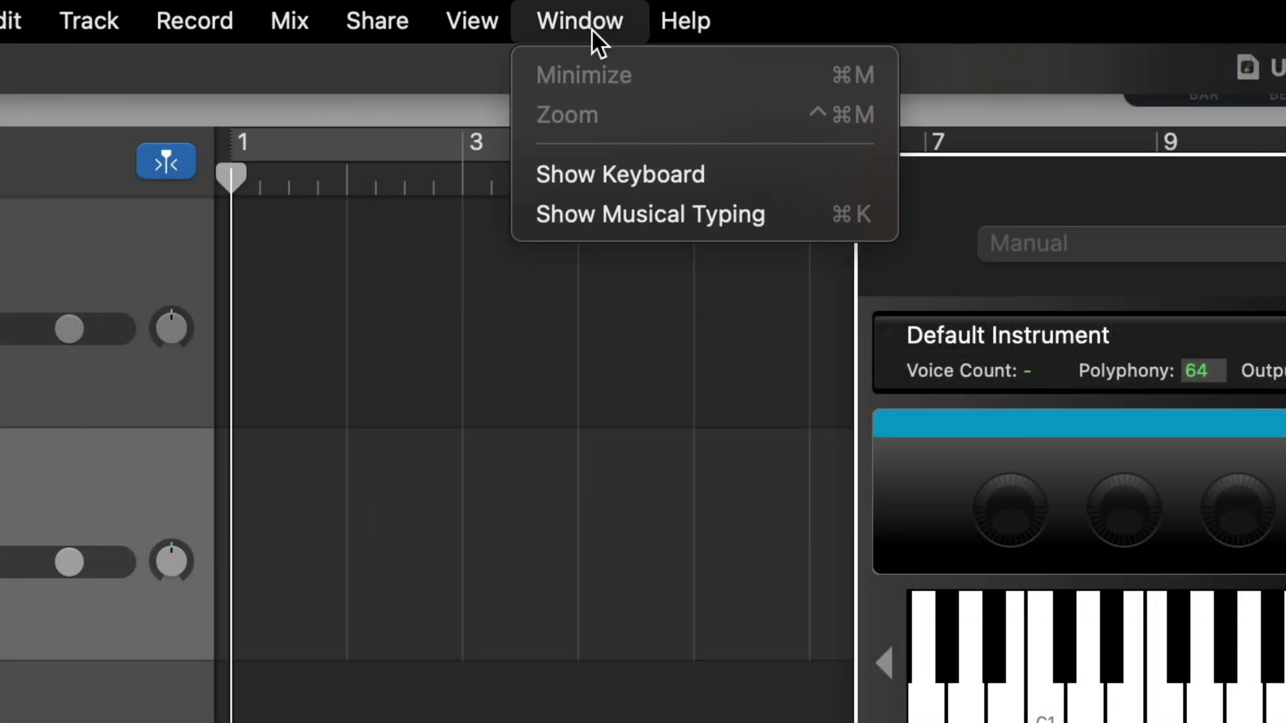
left_click(734, 222)
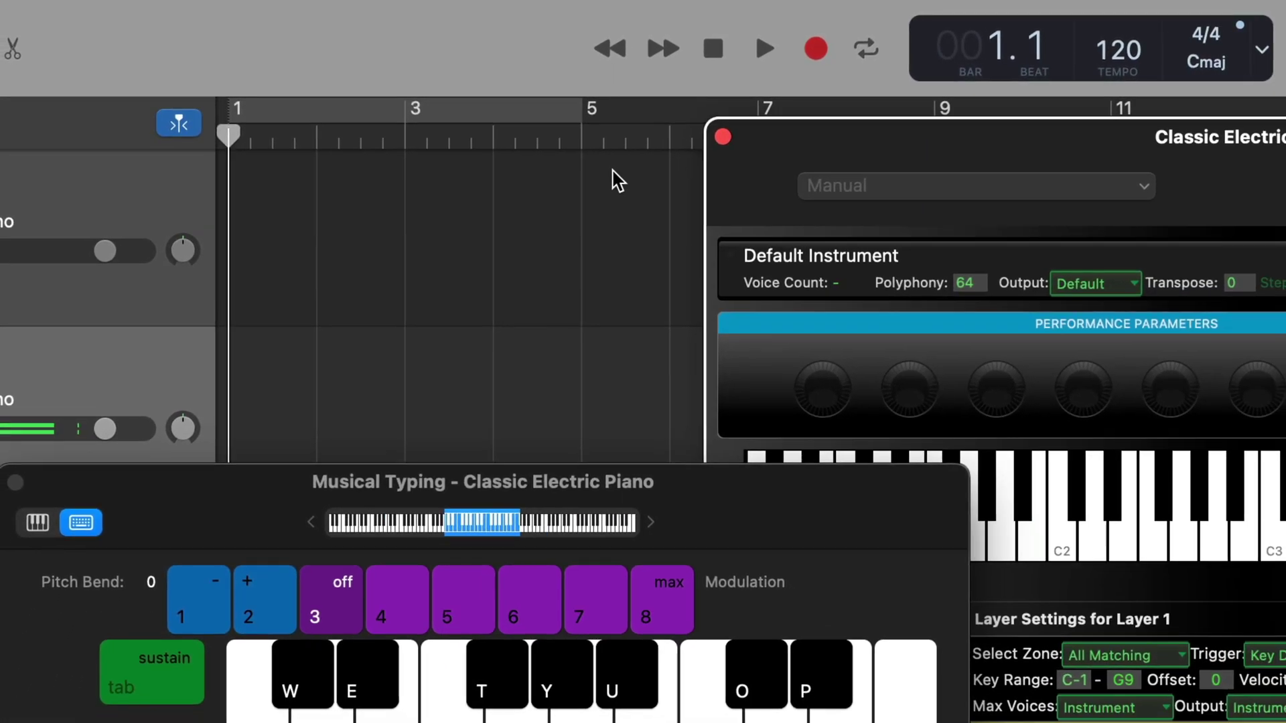
key("h")
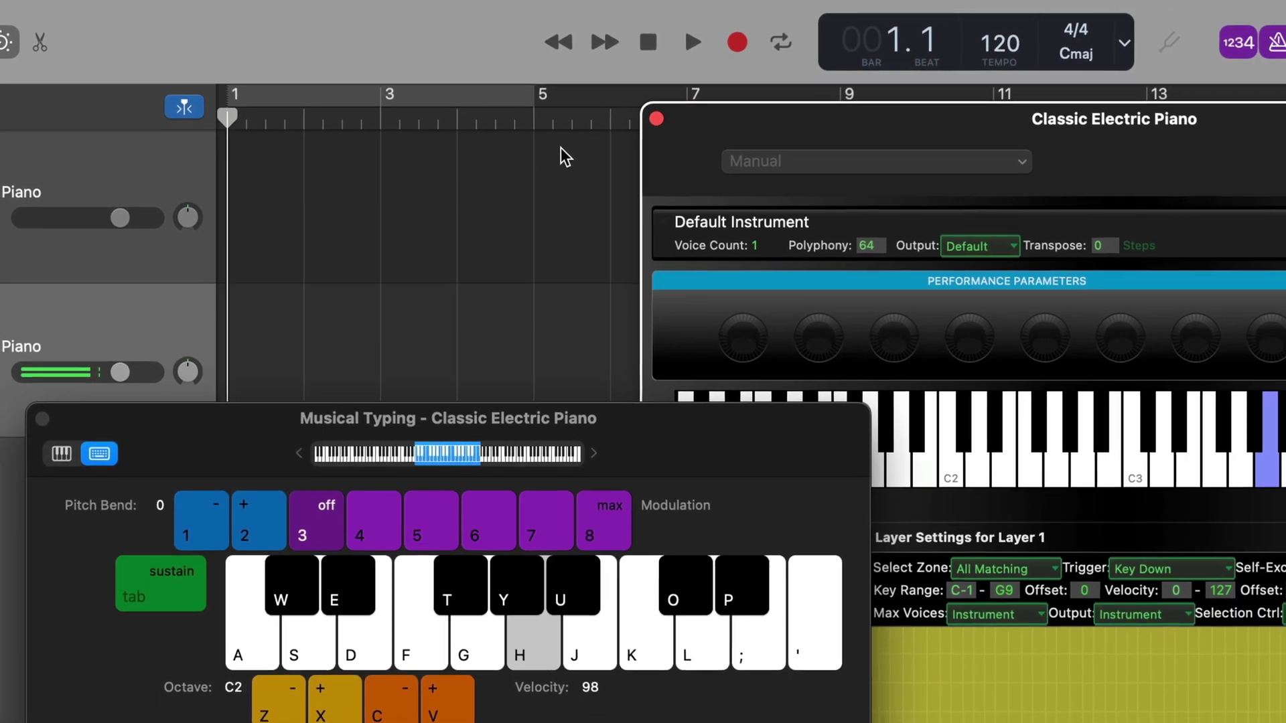
key("k")
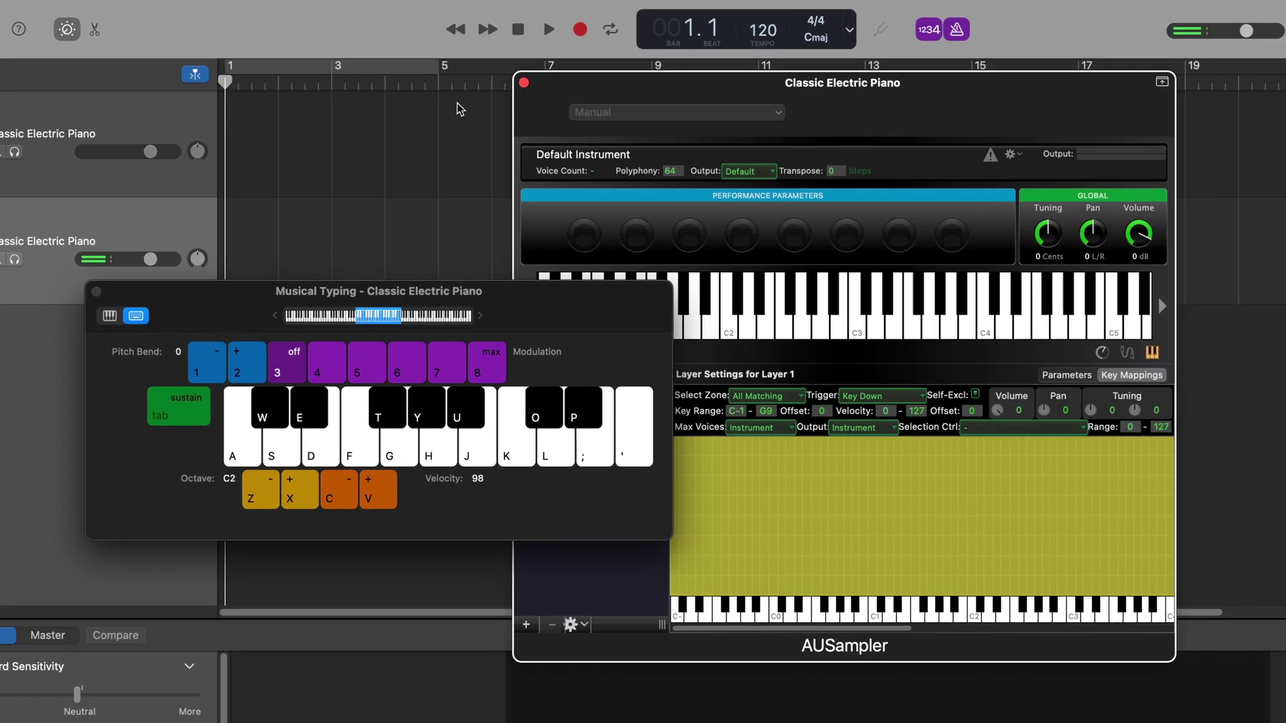
key("r")
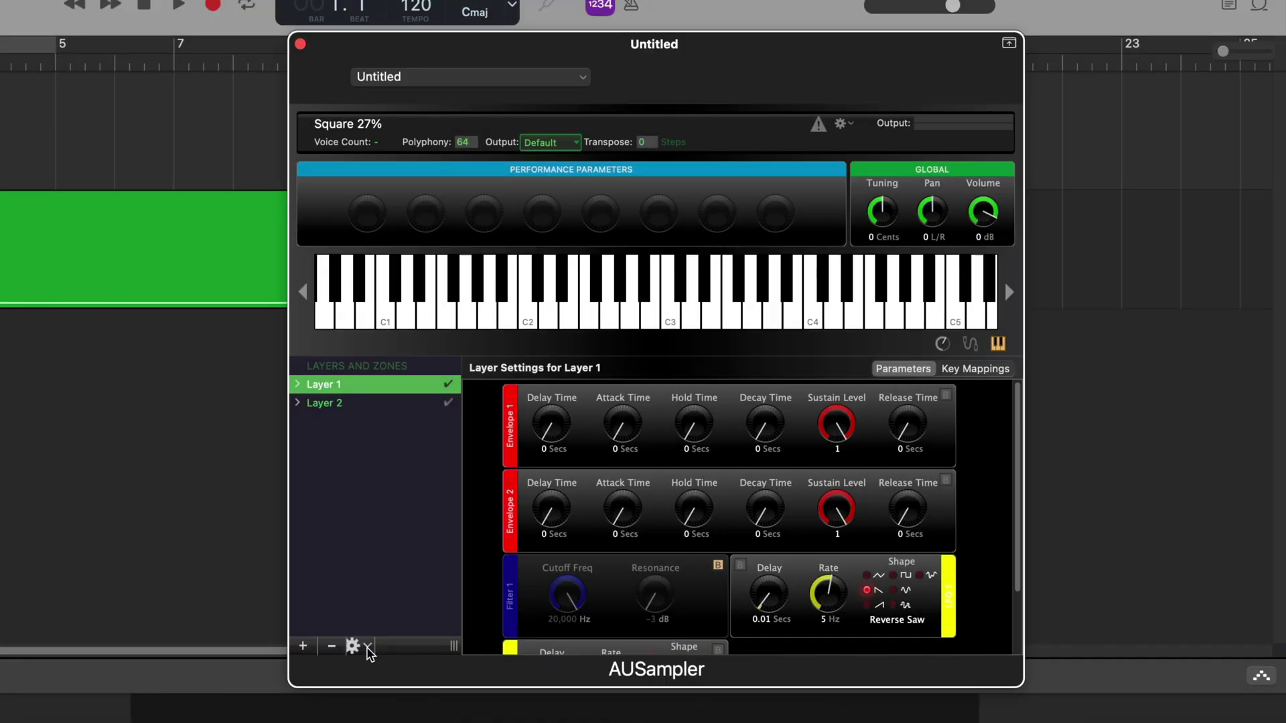
Step: Create a new layer, then import Super_Nintendo_Unofficial_update.sf2 from the Desktop to load its Piano
left_click(367, 646)
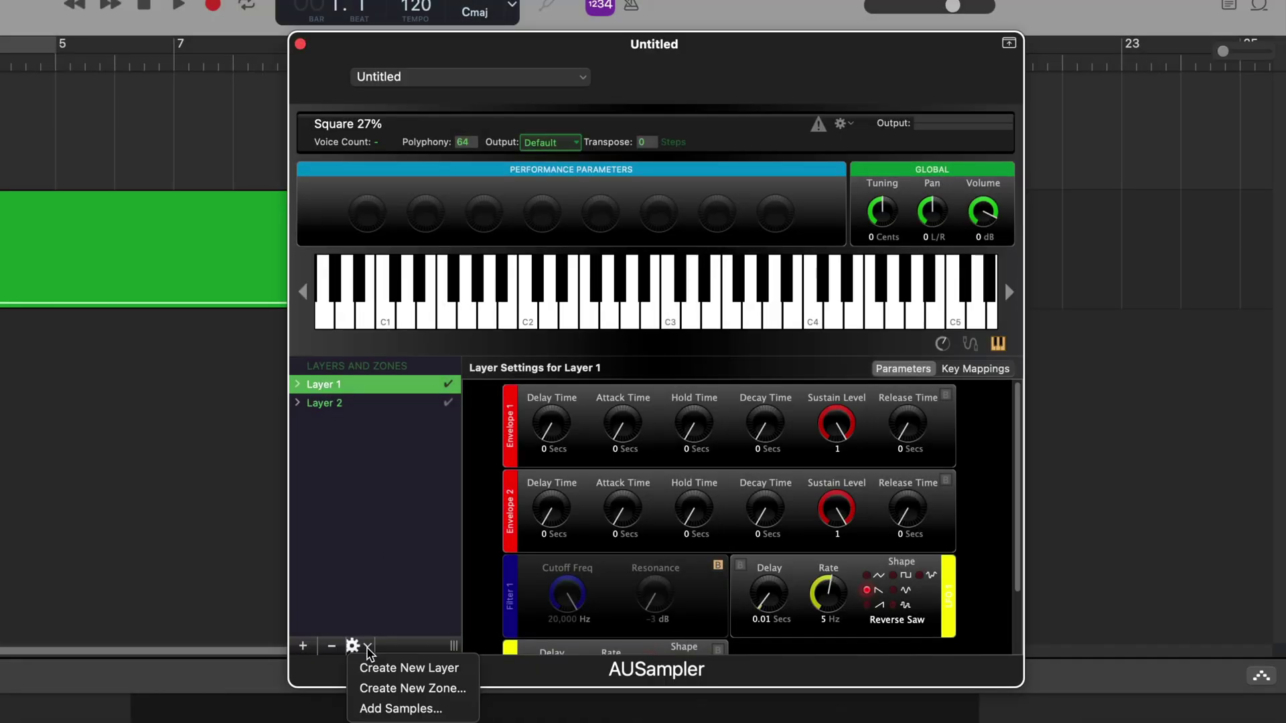
left_click(472, 670)
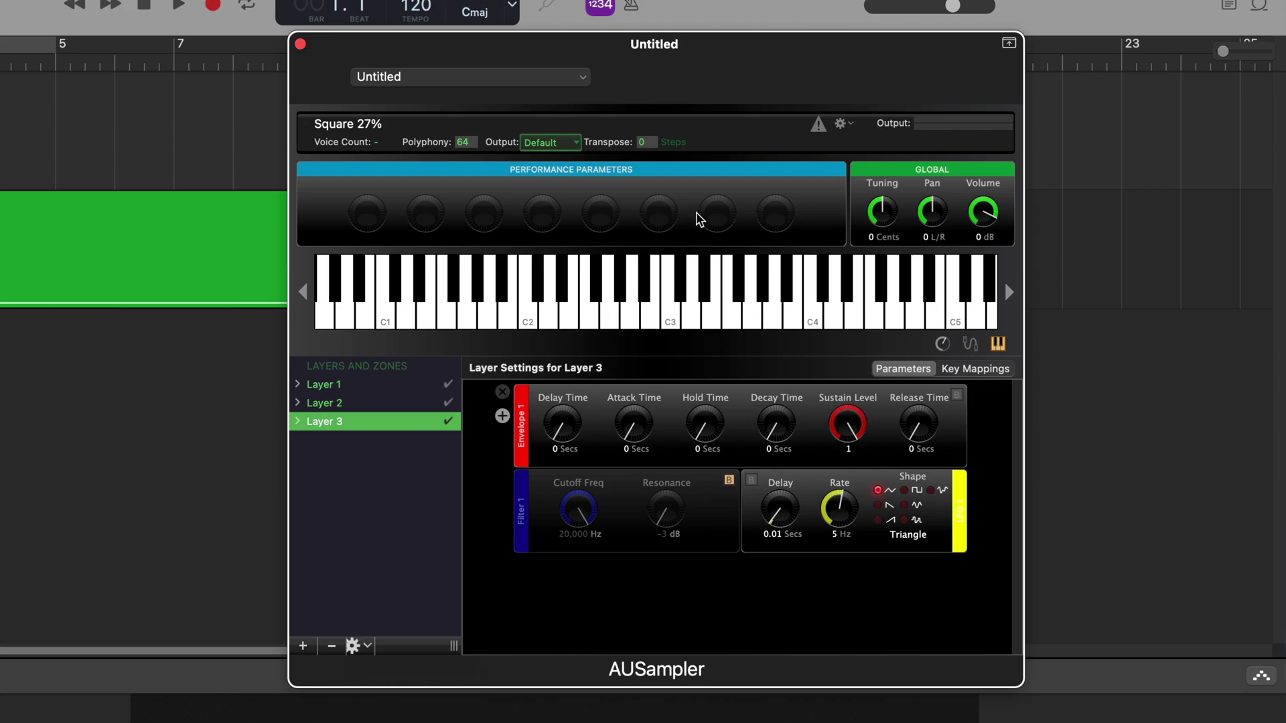
left_click(850, 124)
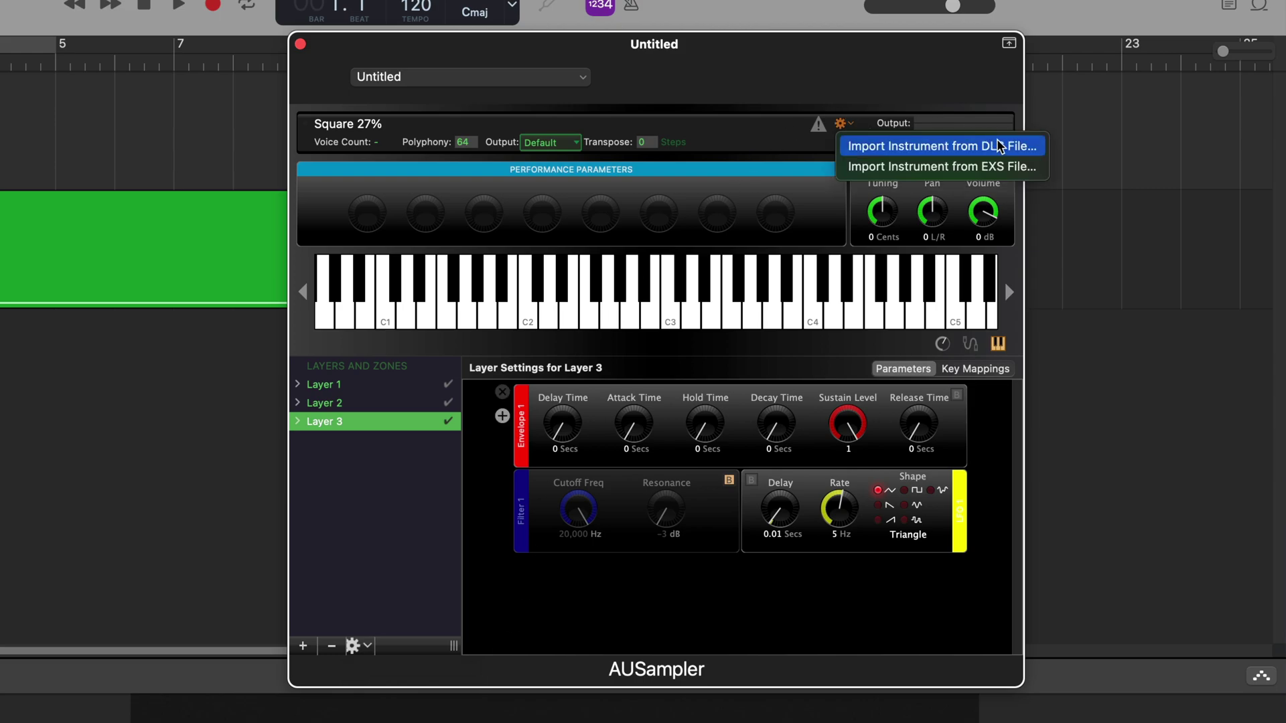
left_click(937, 146)
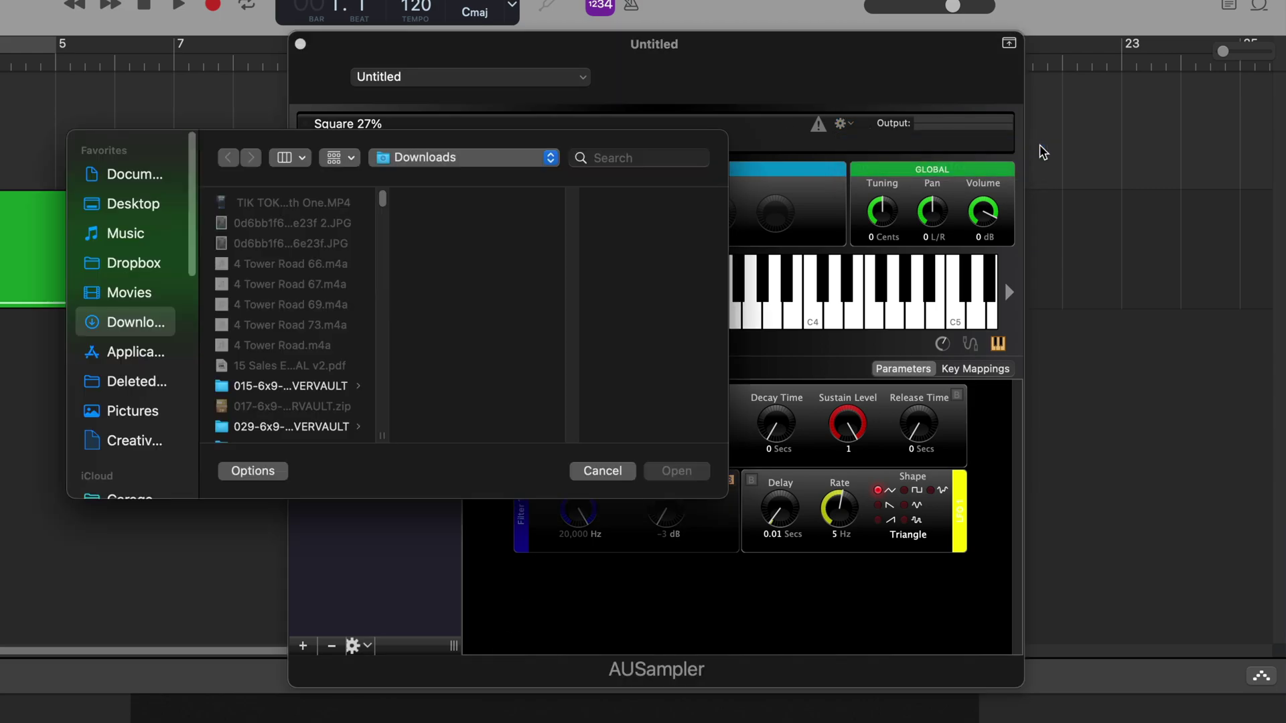
left_click(133, 203)
left_click(326, 235)
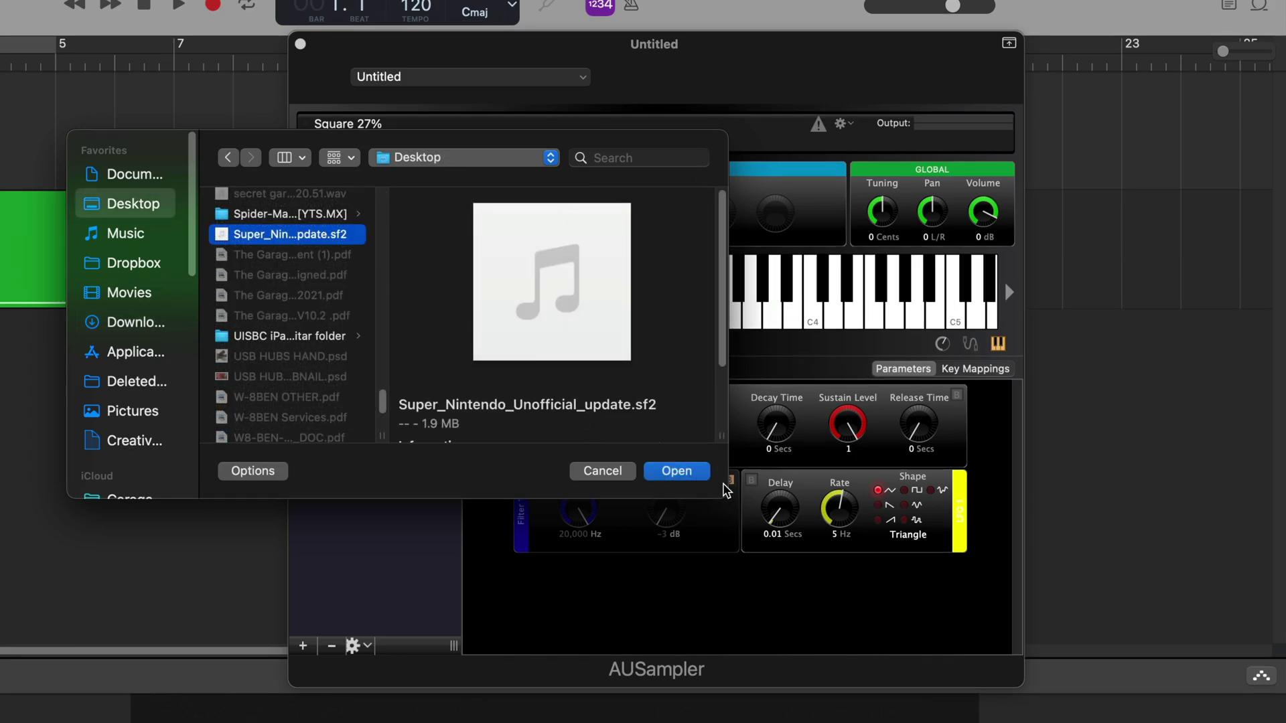
left_click(676, 470)
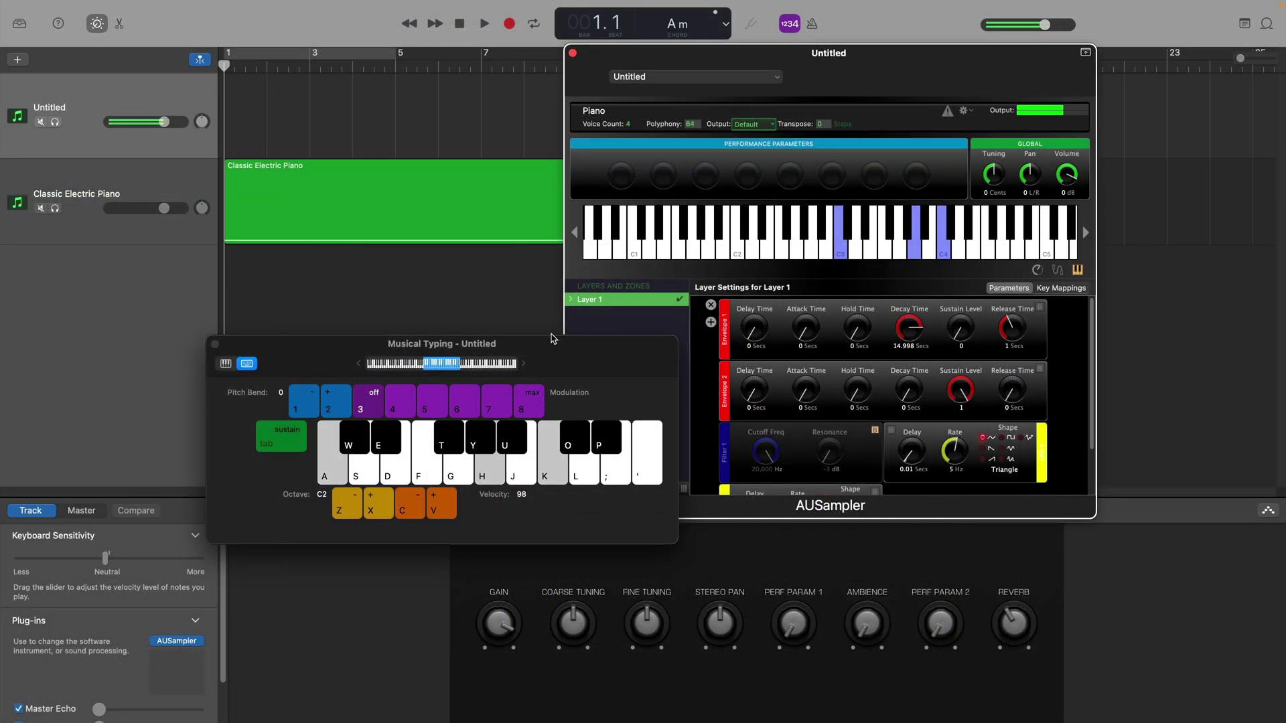
key("s")
key("k")
key("d")
key("h")
key("k")
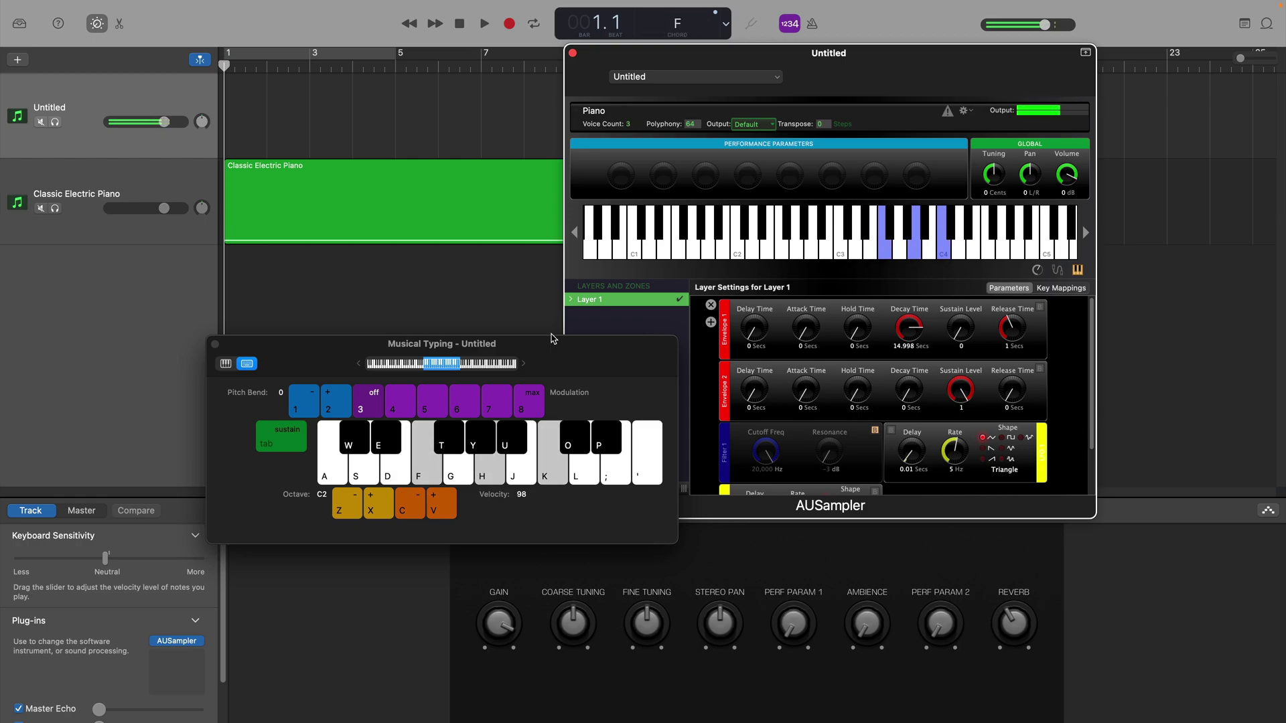
key("a")
key("k")
key("semicolon")
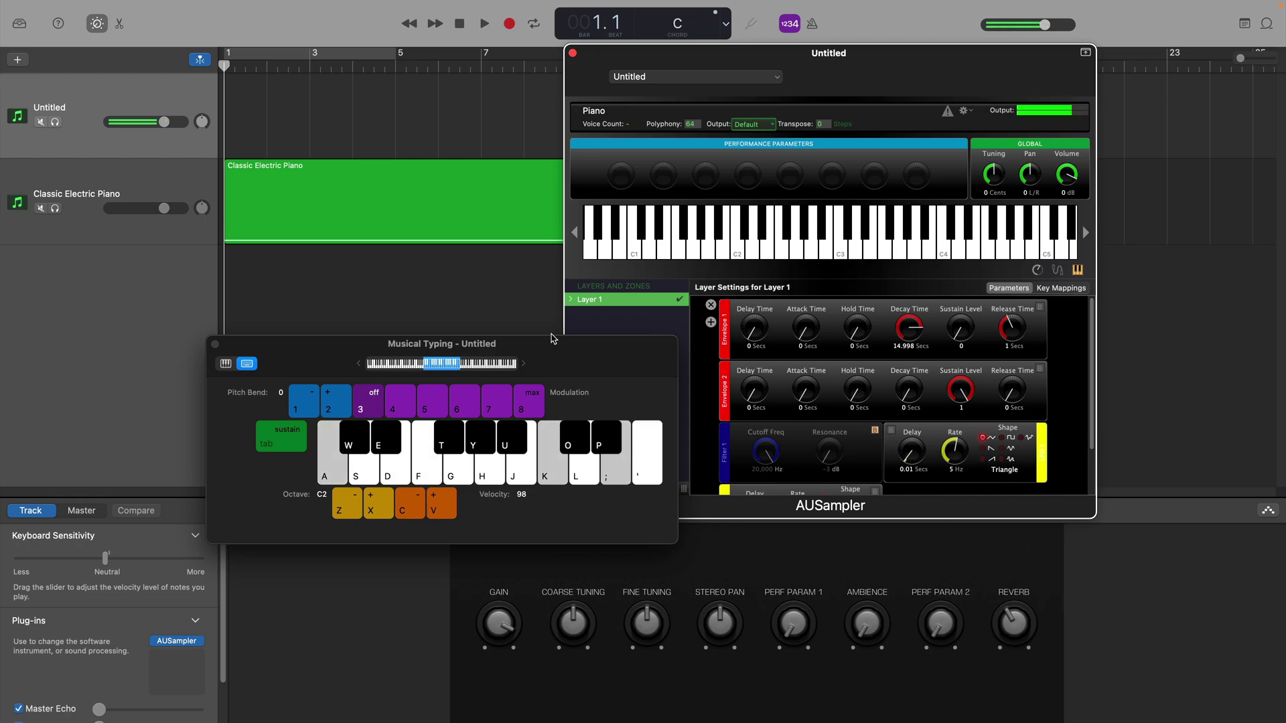
key("j")
key("l")
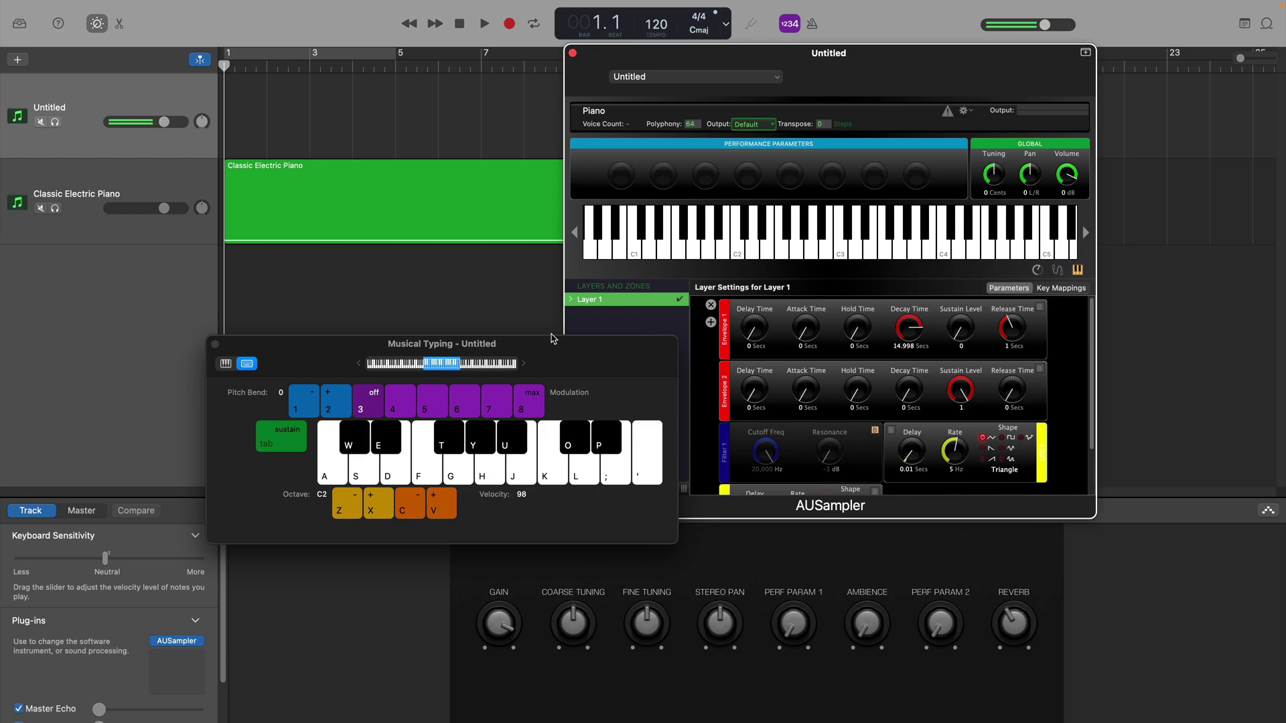
key("s")
key("k")
key("semicolon")
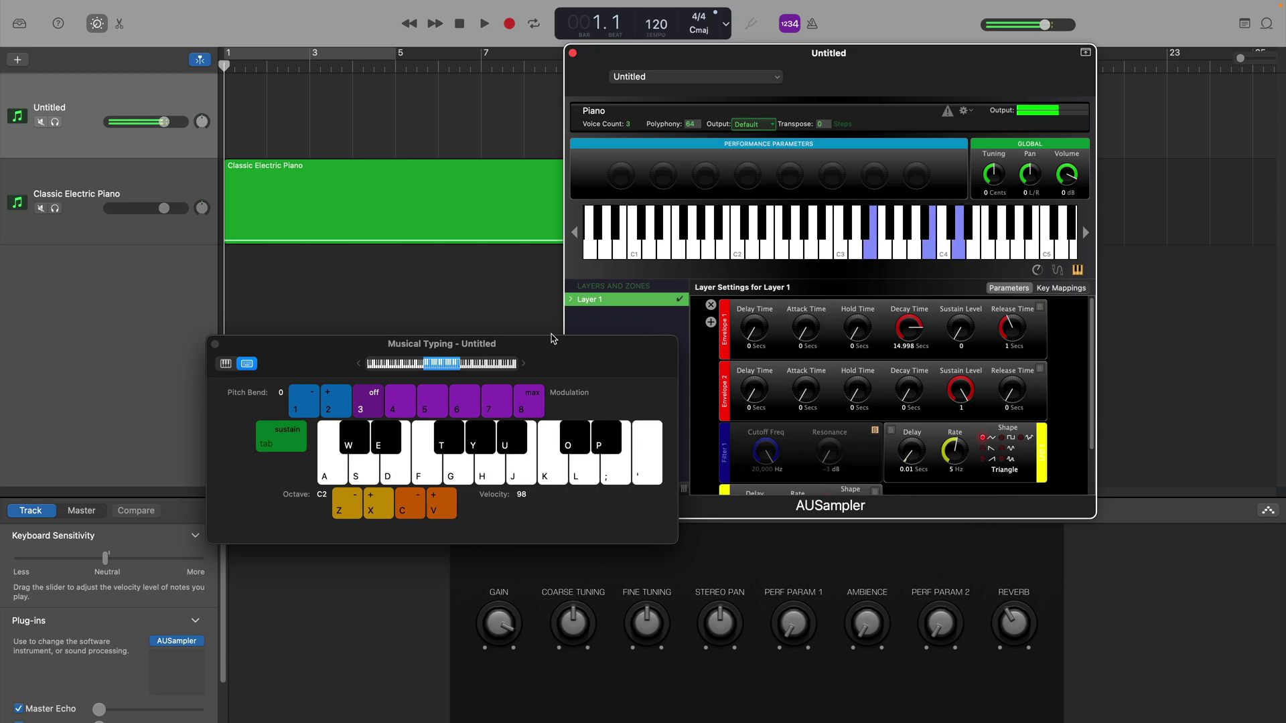